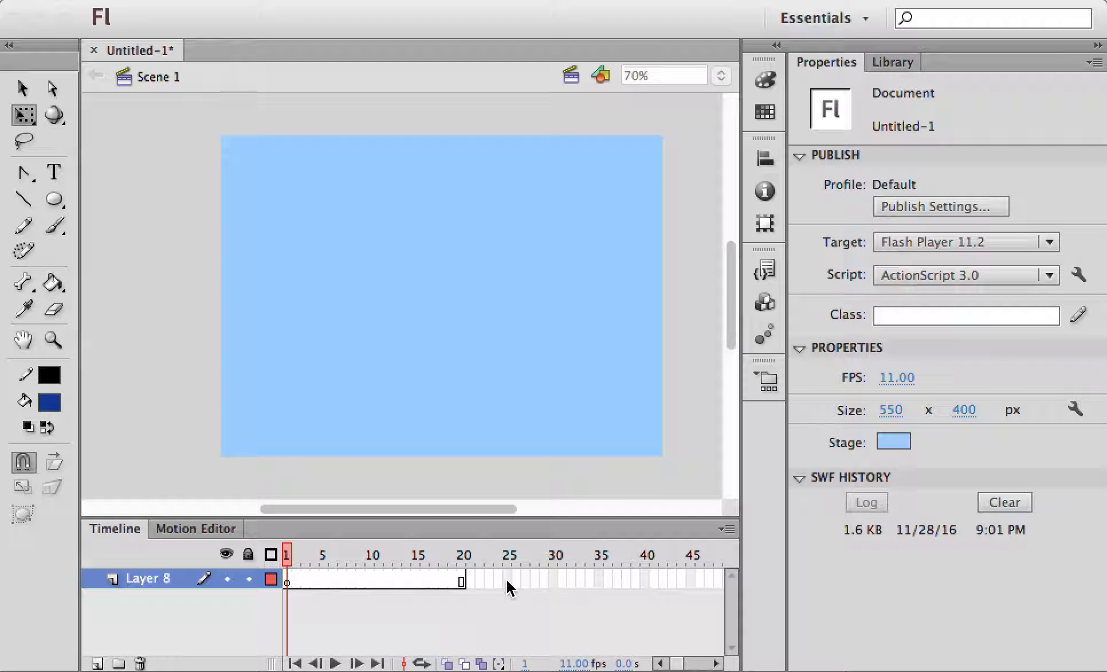
Extend Layer 8's frames through frame 25 and return the playhead to frame 1
click(506, 580)
right_click(506, 579)
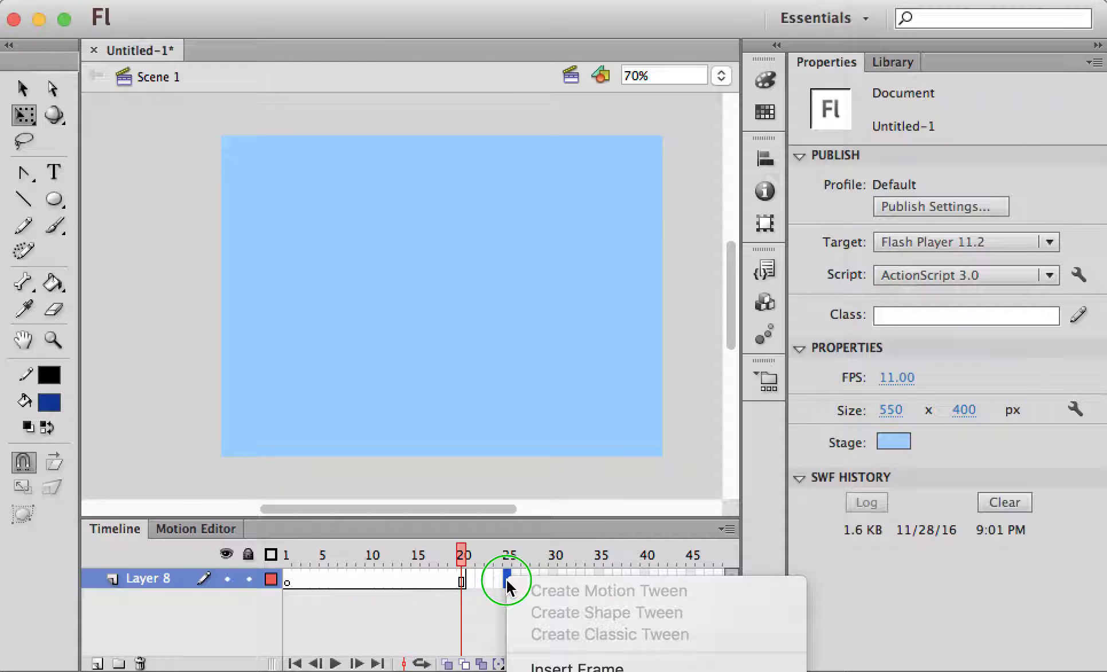
click(577, 667)
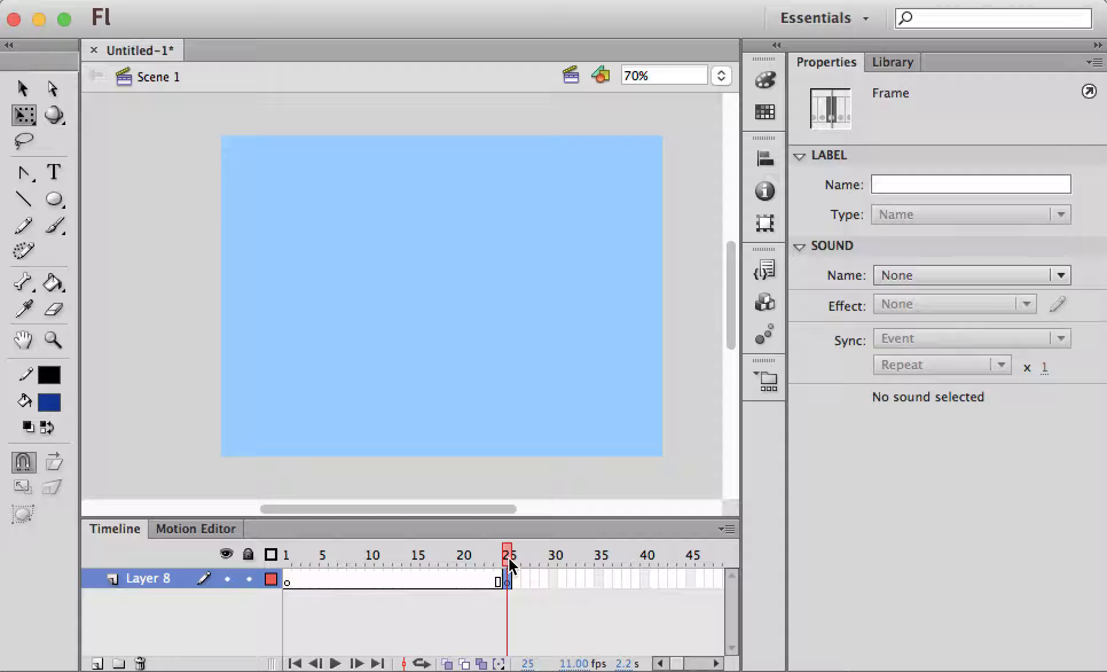
drag(509, 558, 287, 564)
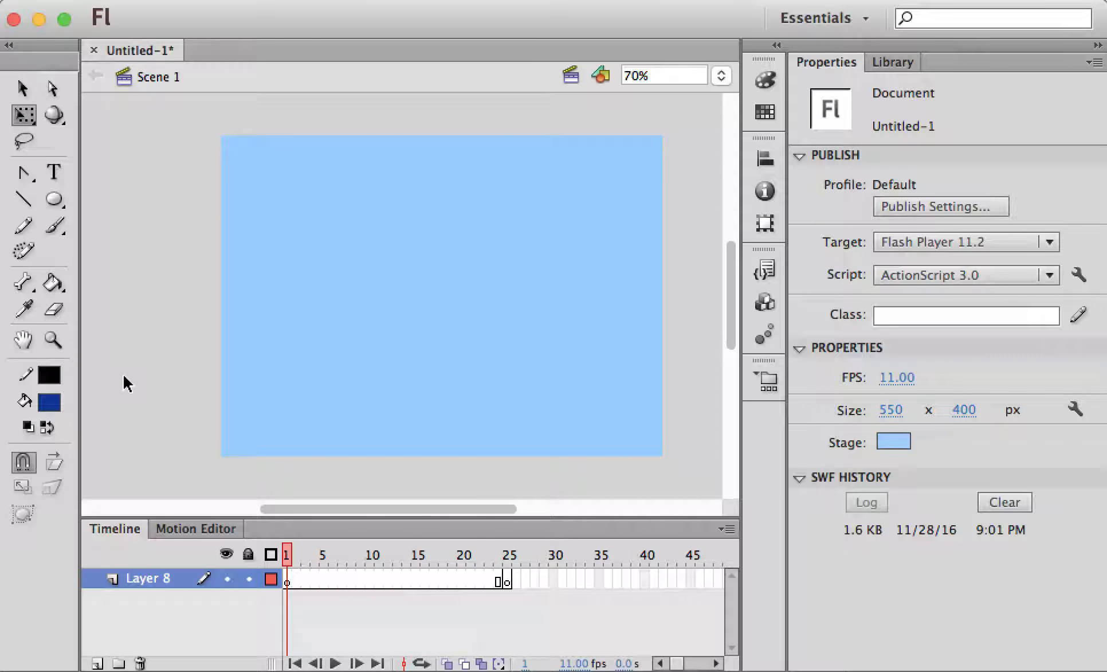
click(54, 199)
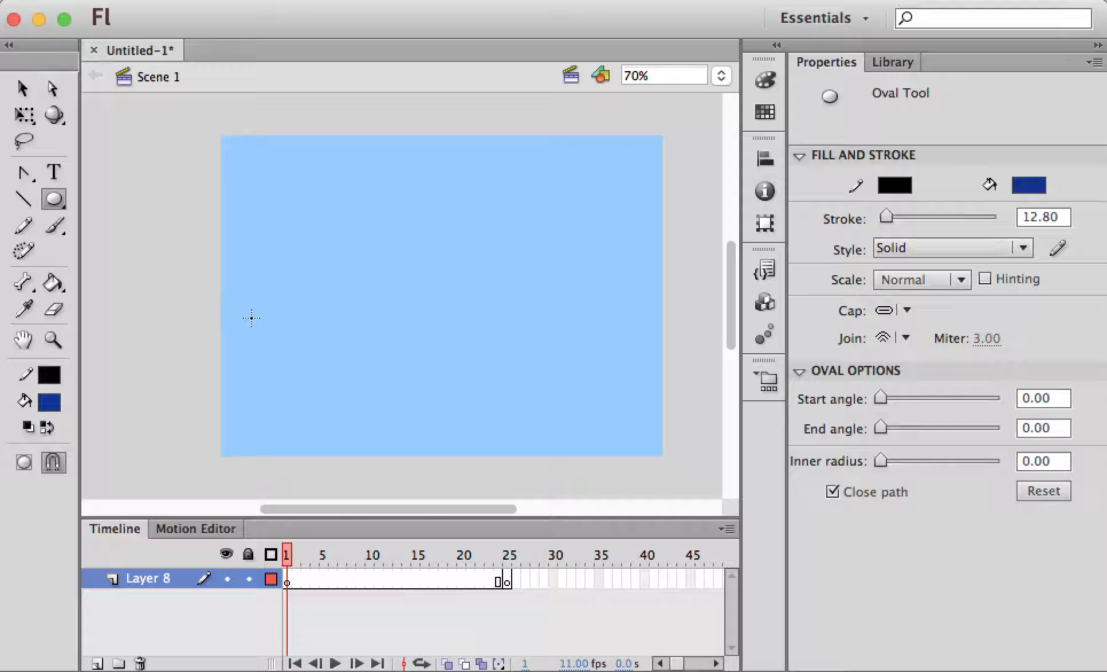
Draw a tall, narrow blue oval with no stroke near the stage's left edge
drag(251, 343, 268, 439)
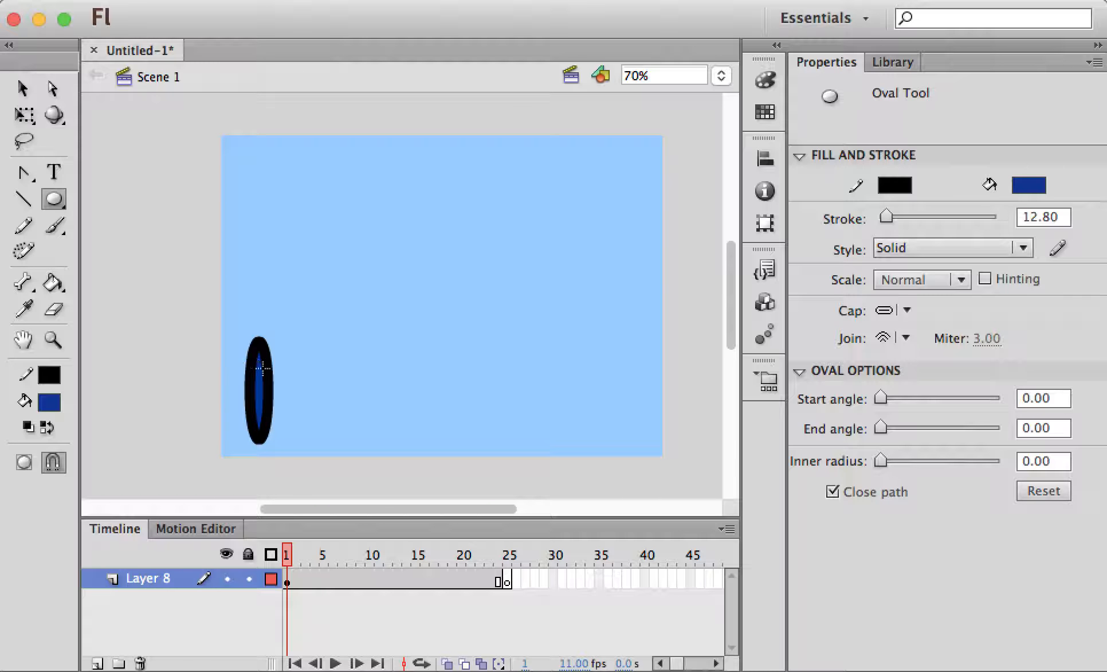
key(ctrl+z)
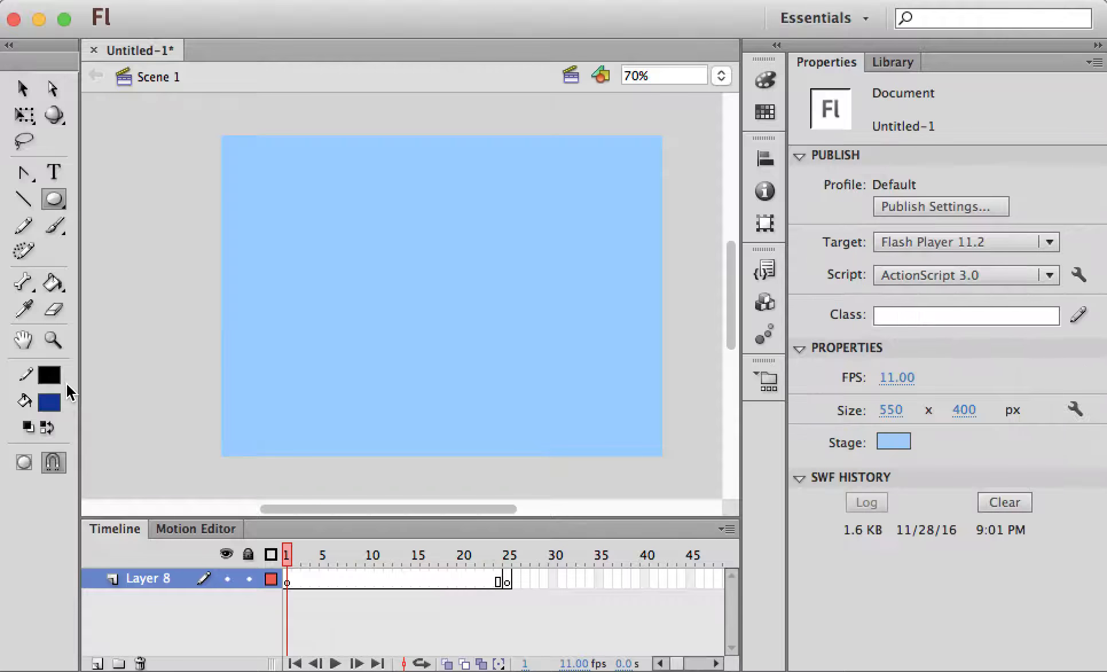
click(50, 373)
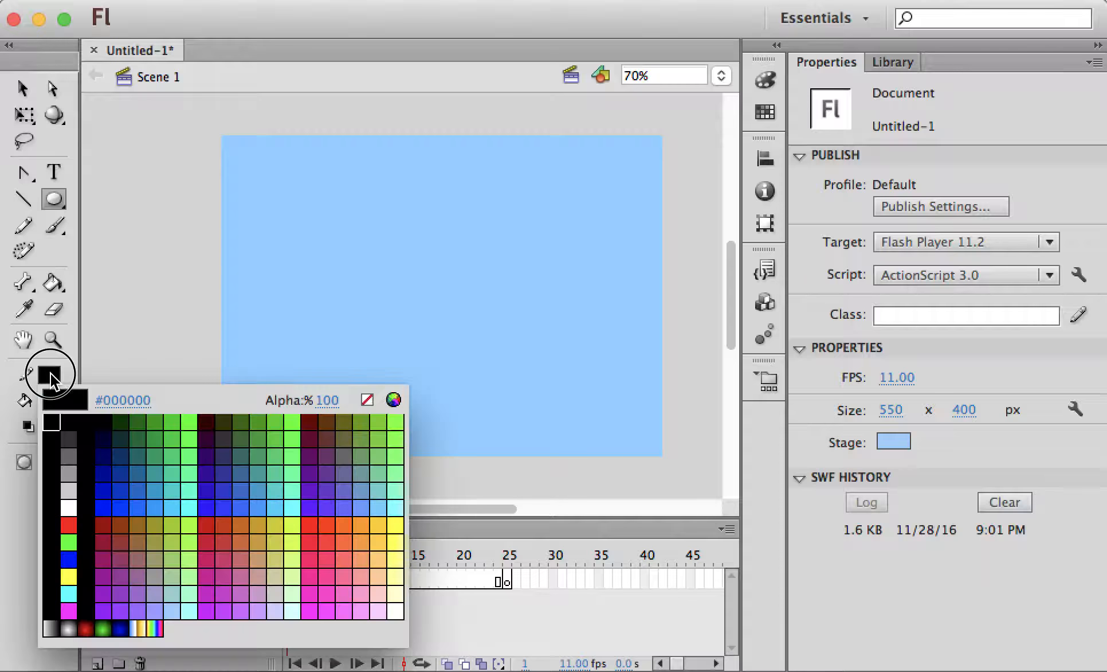
click(367, 399)
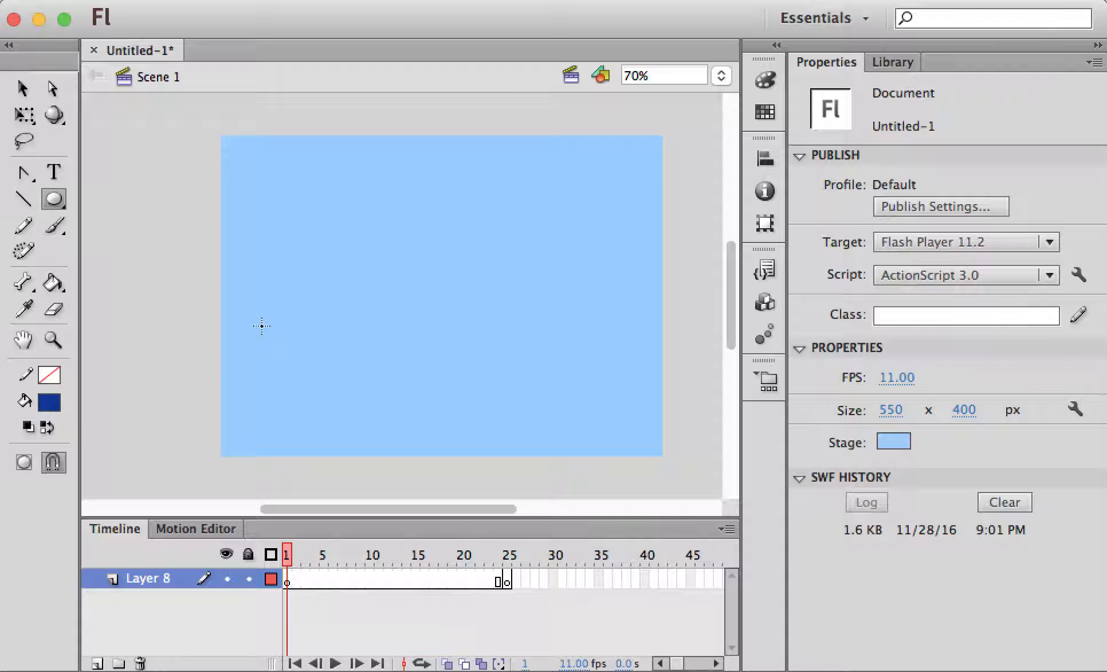
drag(250, 328, 266, 440)
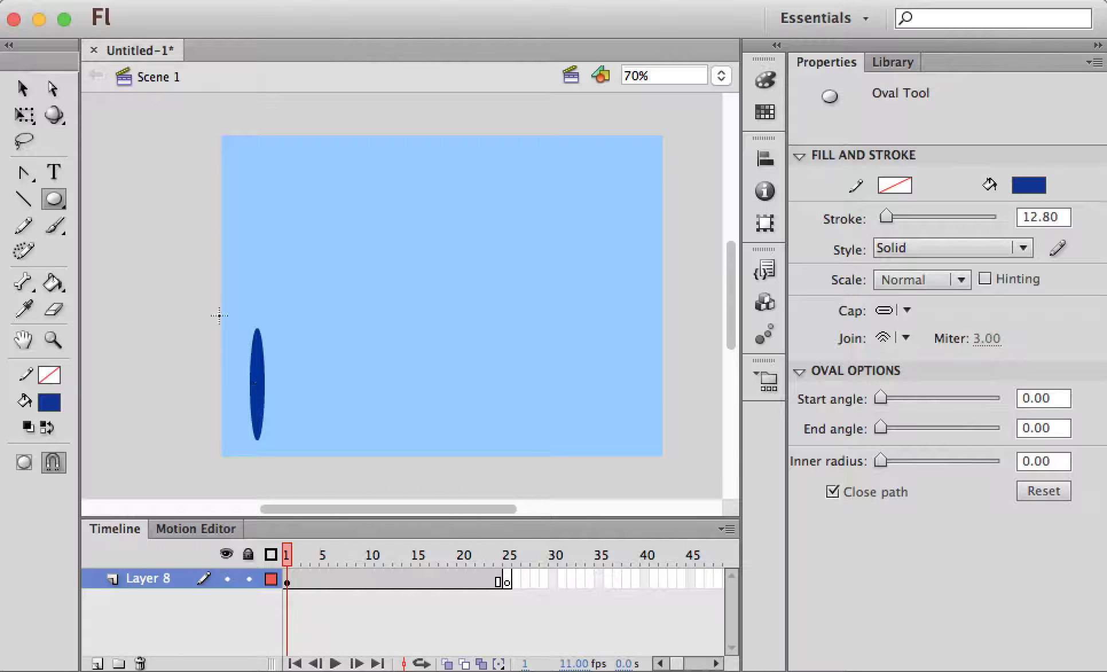
click(24, 87)
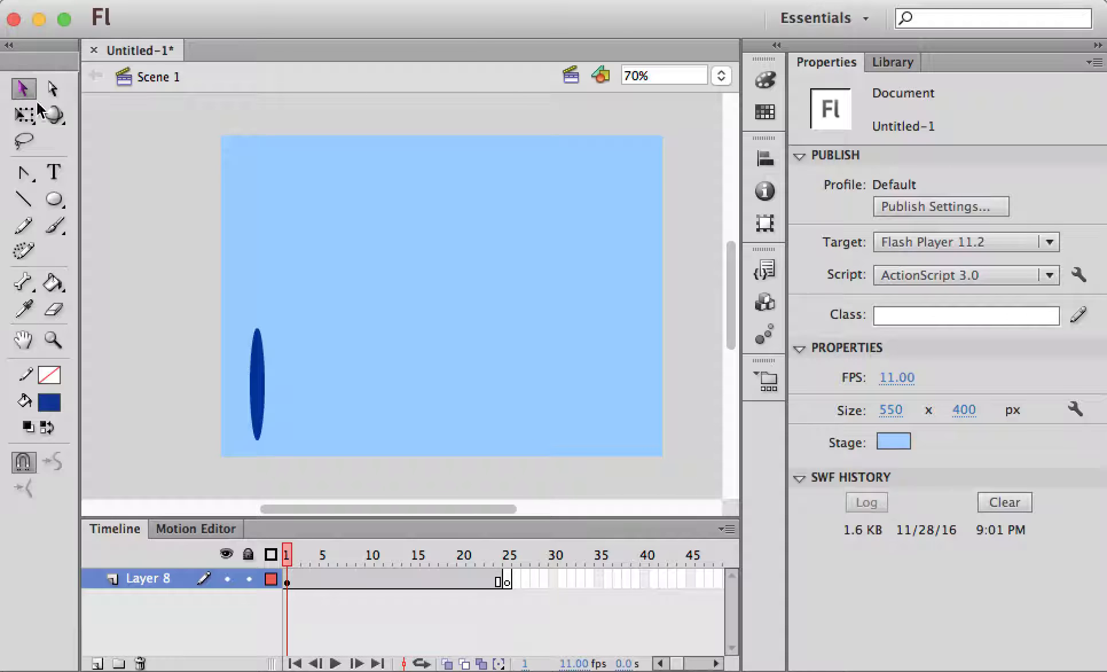
Convert the blue oval into a Graphic symbol named 'blue'
click(259, 394)
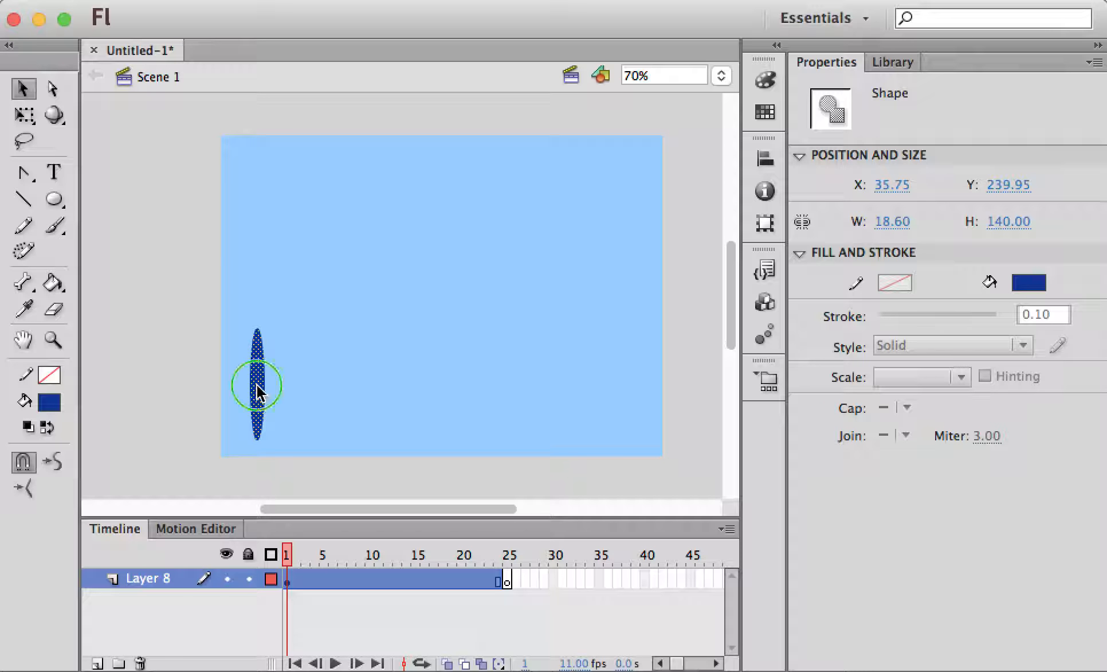
right_click(258, 393)
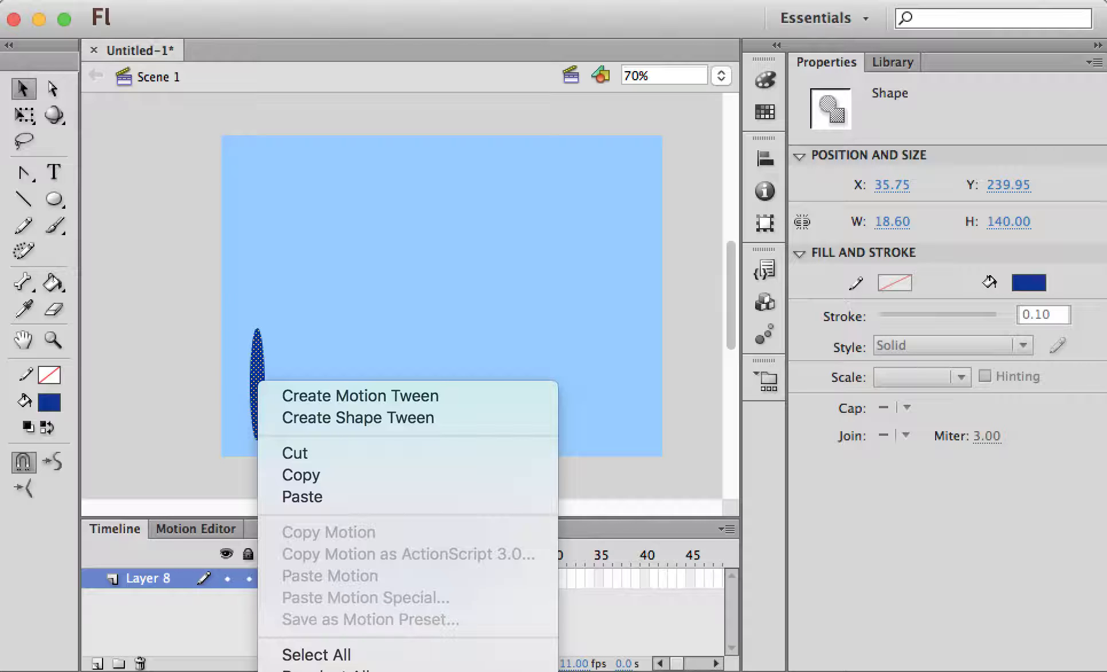
click(367, 670)
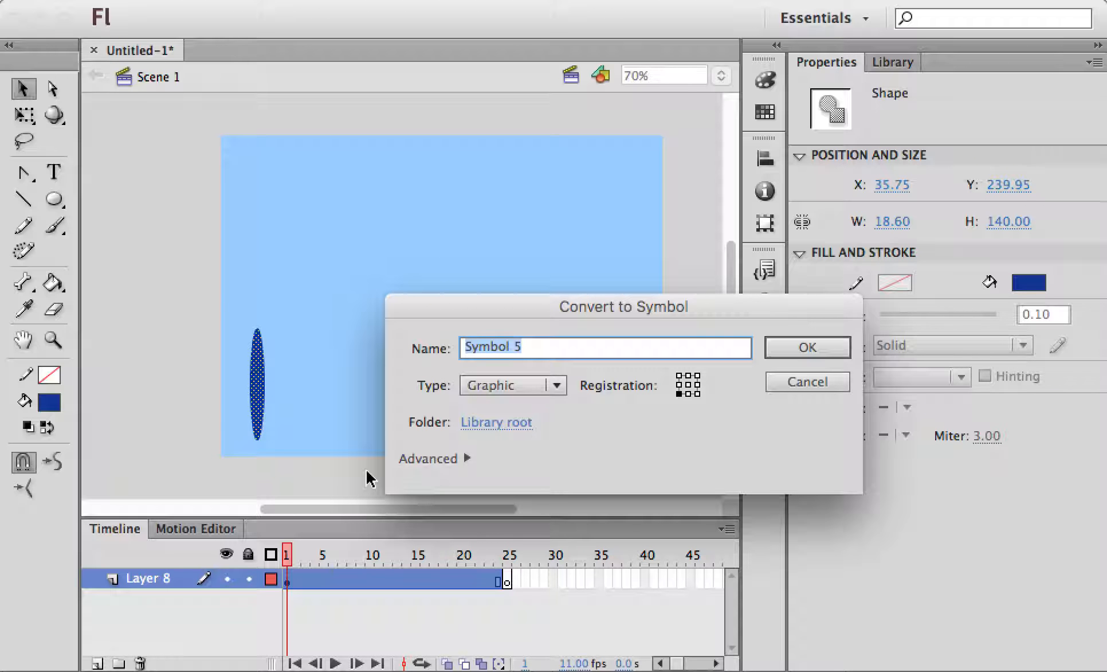
text(blue)
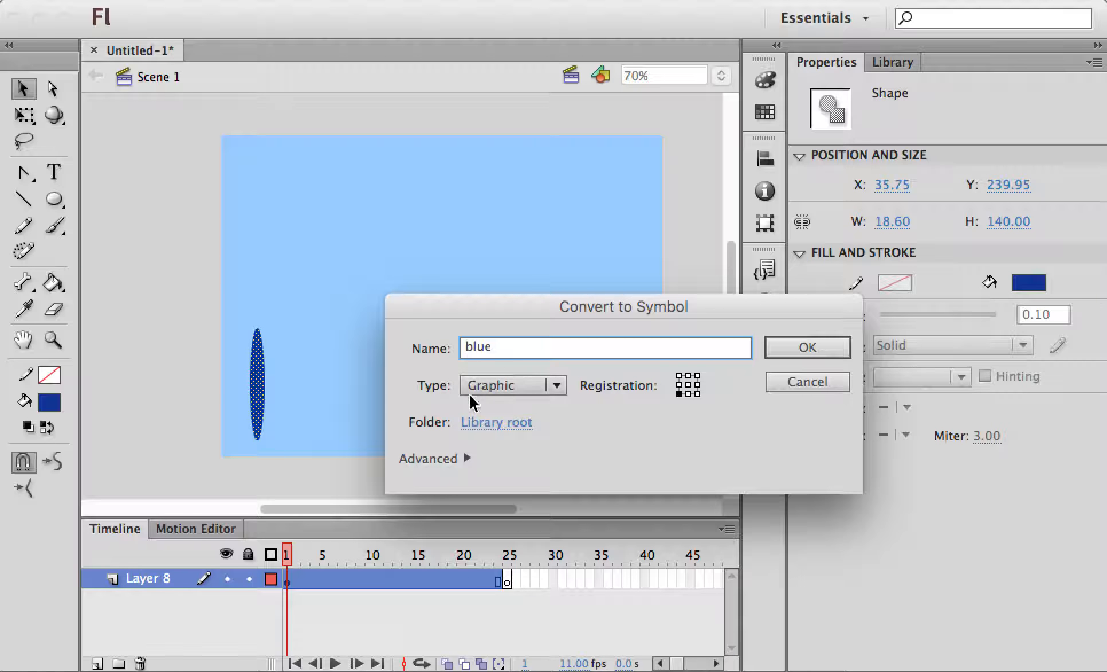
click(819, 349)
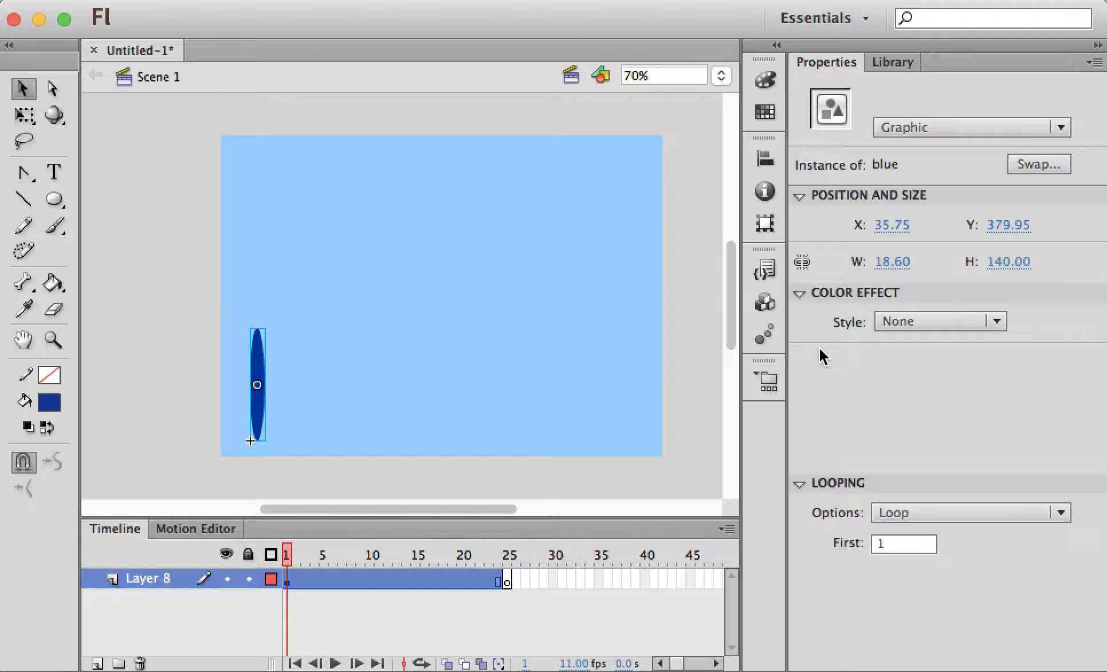
right_click(258, 404)
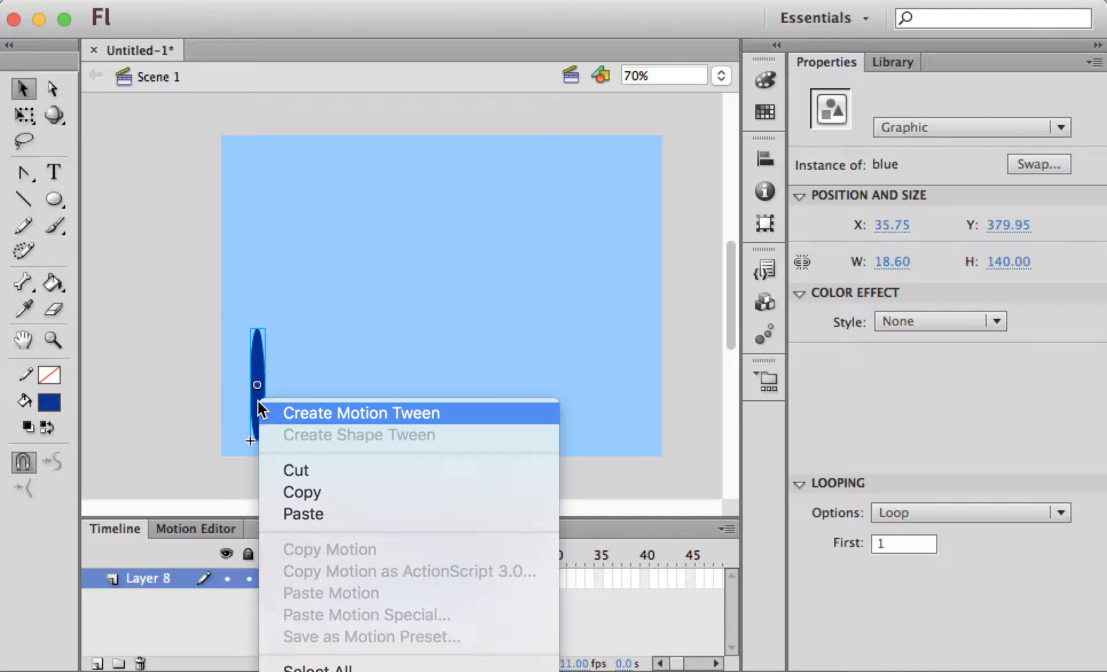
Add a motion tween to the blue instance and move it right to X 117.20 at frame 5
click(352, 413)
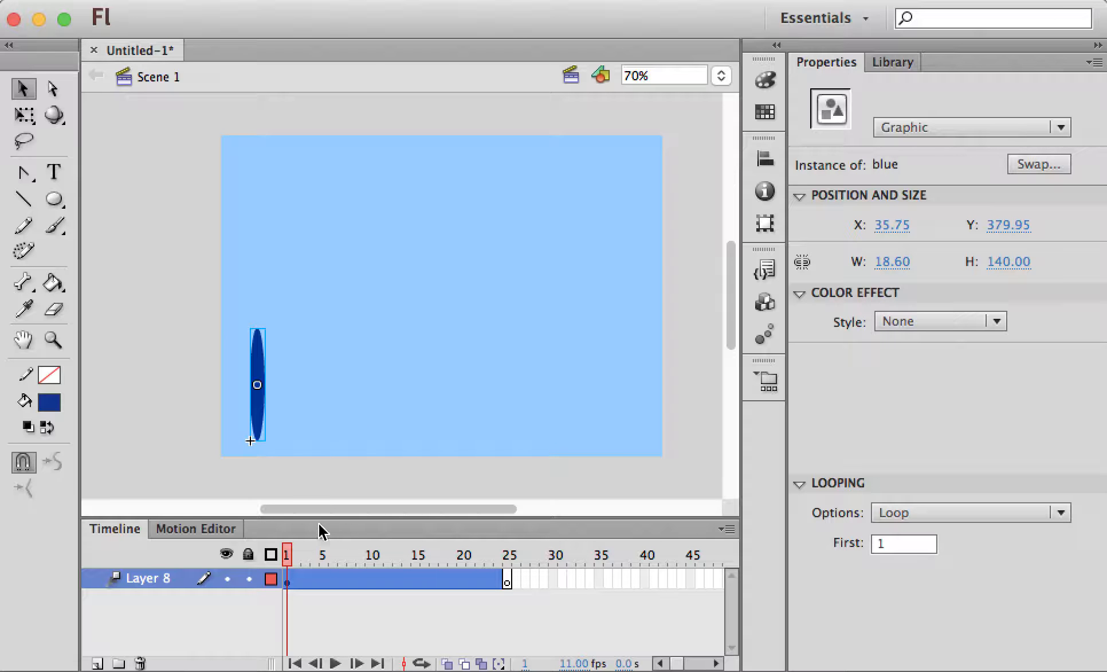
click(321, 579)
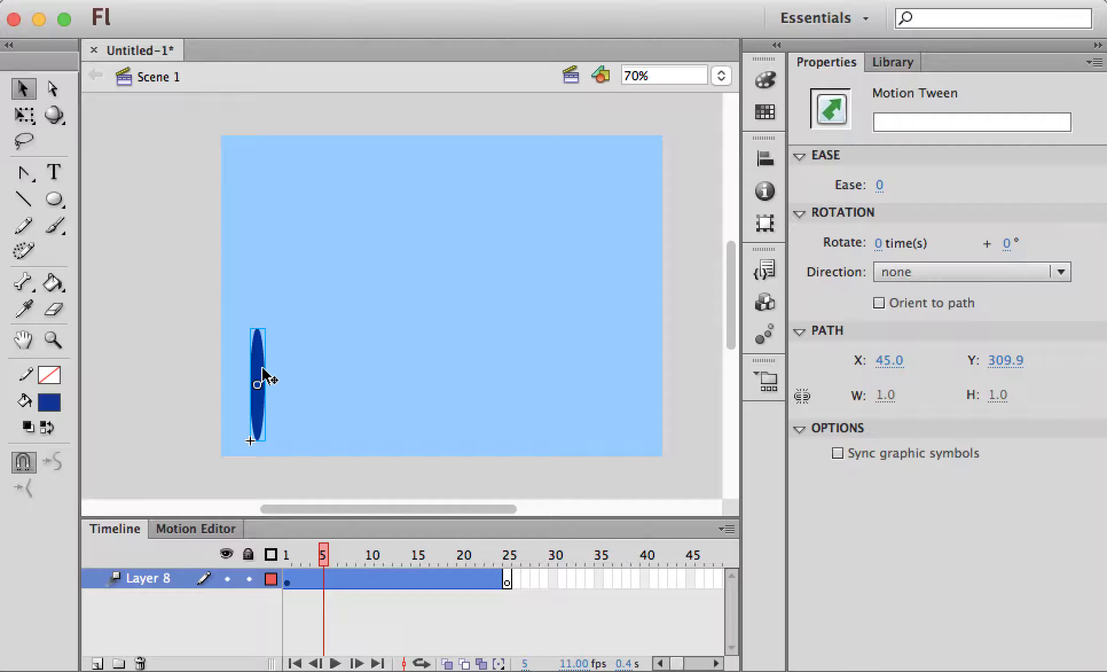
drag(263, 377, 324, 380)
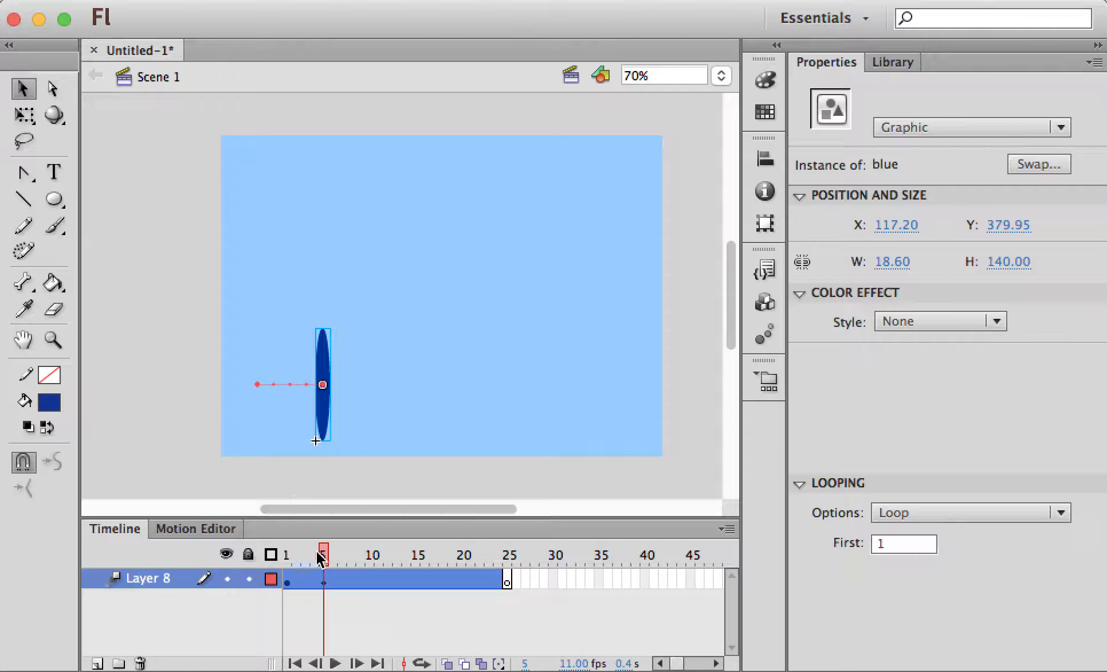
Move the ellipse up and right at frame 11, then toward the stage's right side at frame 15
drag(325, 558, 378, 559)
click(329, 375)
drag(321, 365, 443, 332)
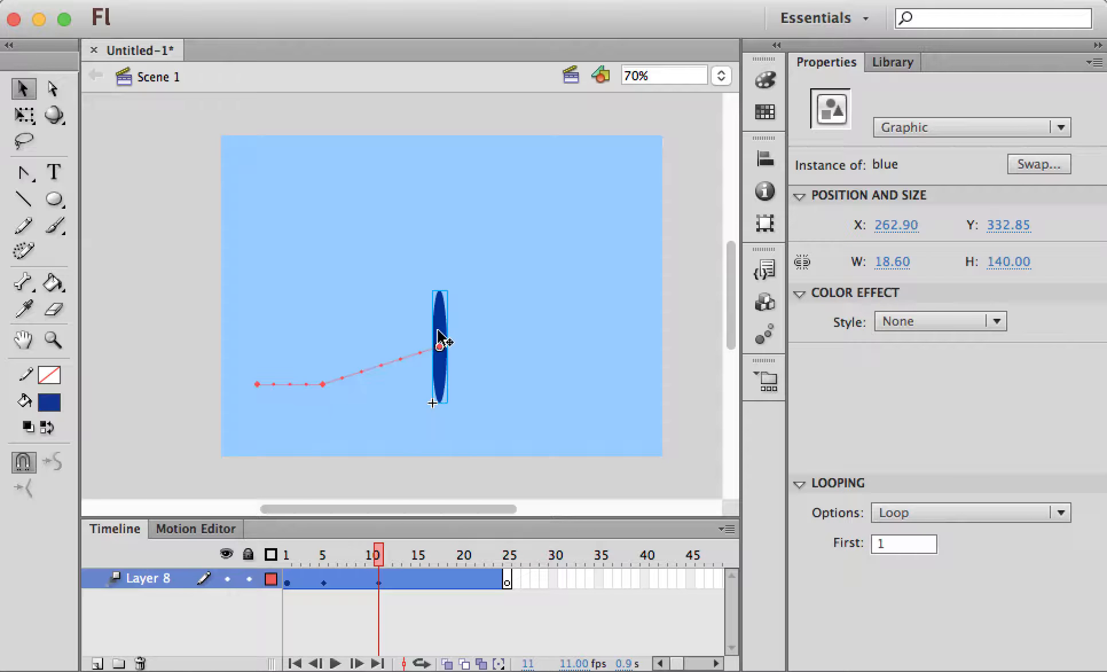
click(387, 555)
drag(388, 555, 416, 556)
click(417, 579)
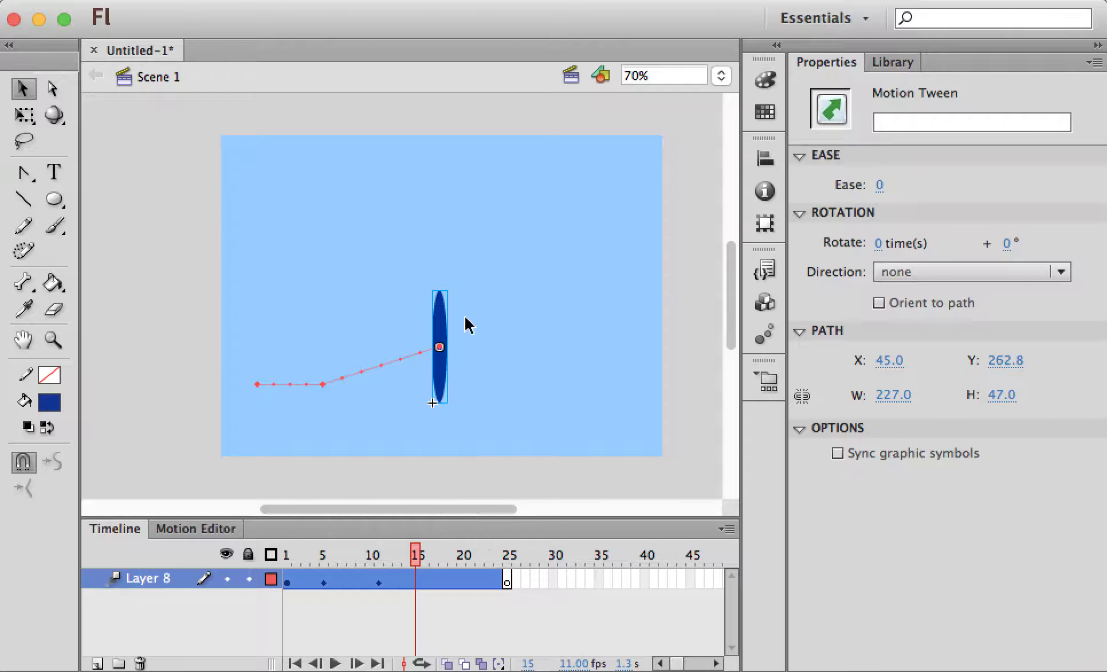
drag(444, 335, 598, 380)
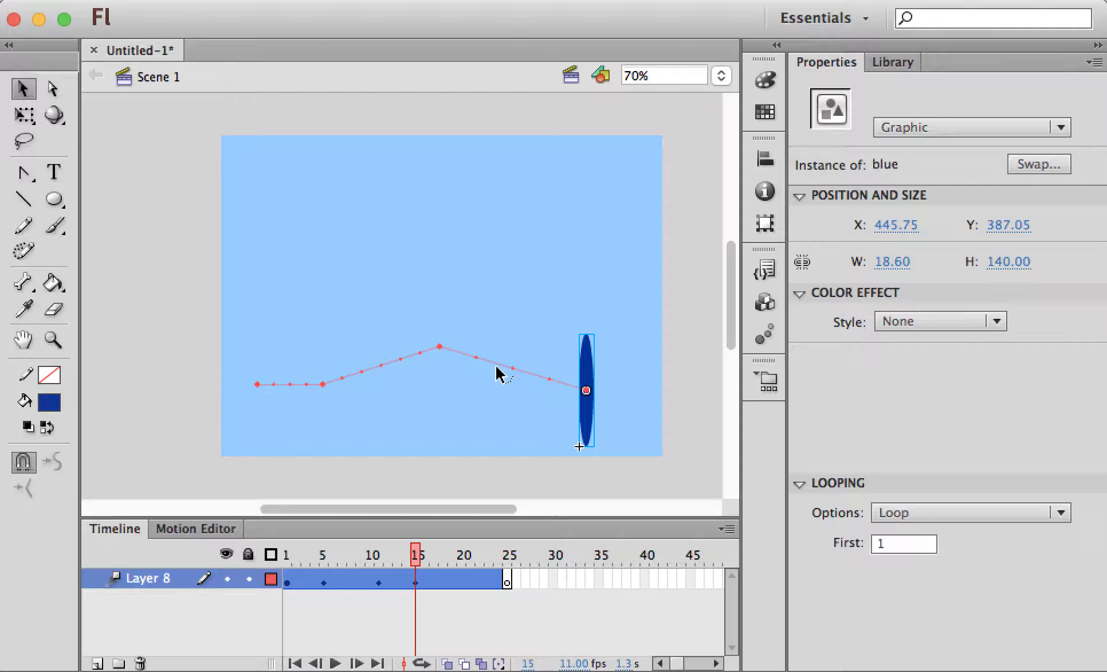
Bend the motion path's rising and falling segments into smooth arcs
drag(498, 374, 486, 388)
drag(388, 364, 378, 348)
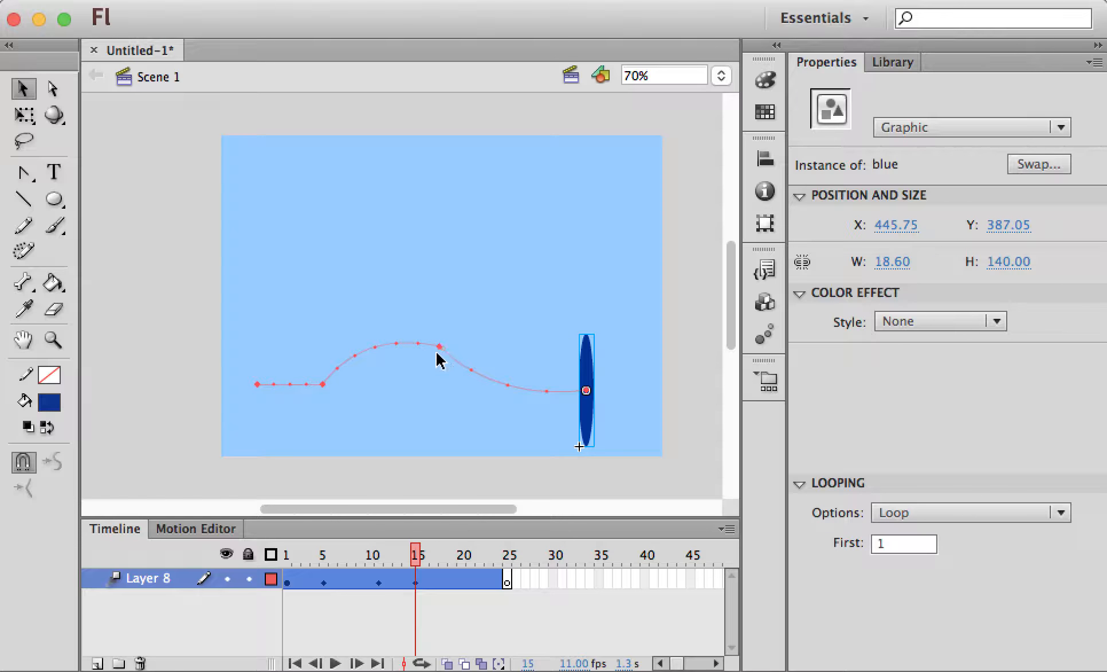
click(24, 172)
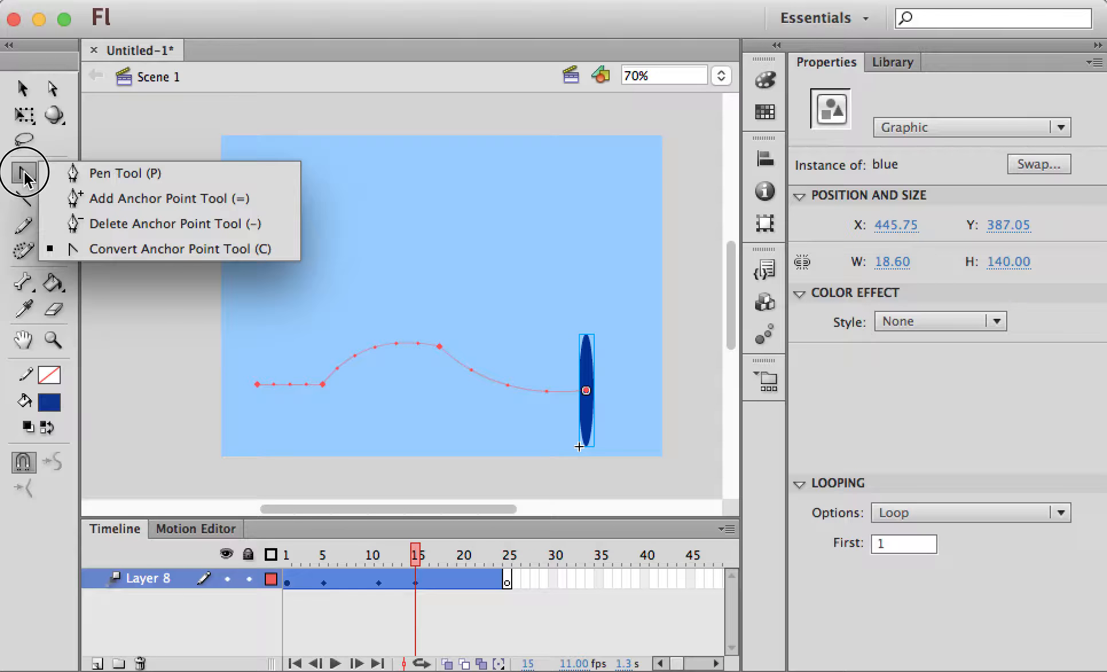
Pull Bezier handles from a path anchor to reshape the motion path into a smooth wave
click(85, 248)
drag(439, 346, 390, 312)
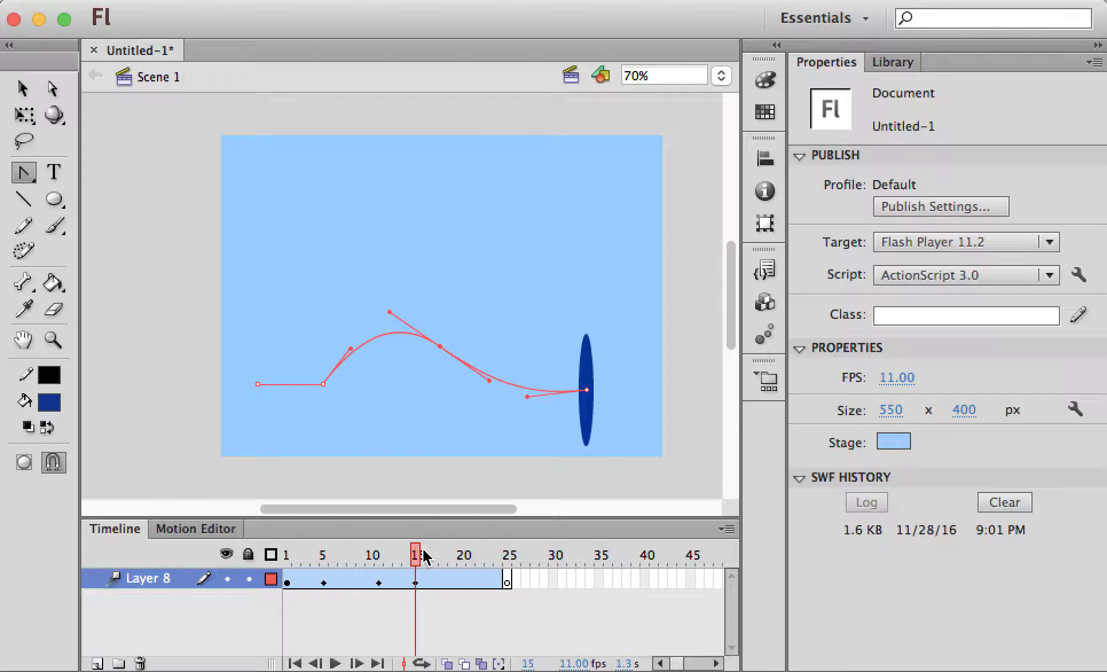
drag(423, 554, 496, 553)
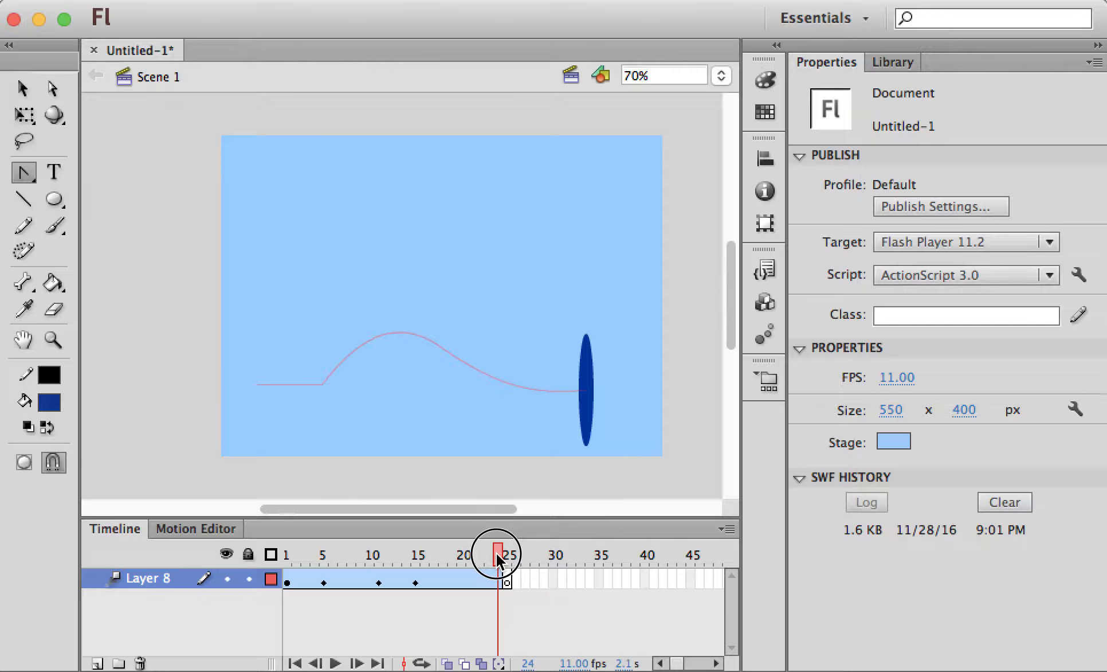
click(26, 91)
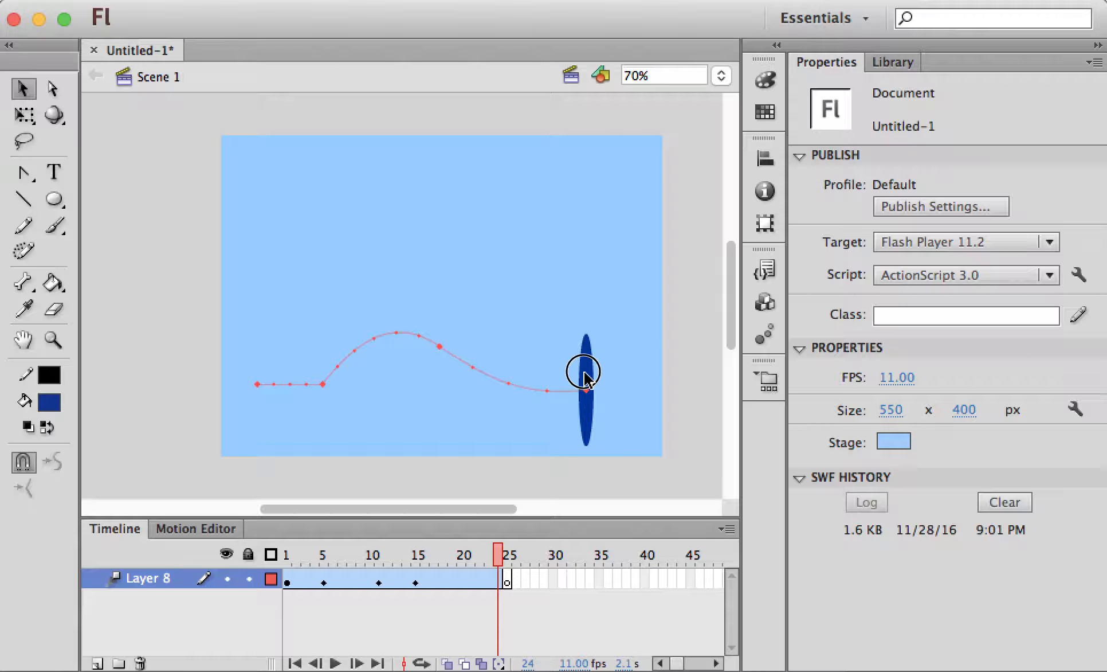
drag(585, 375, 642, 192)
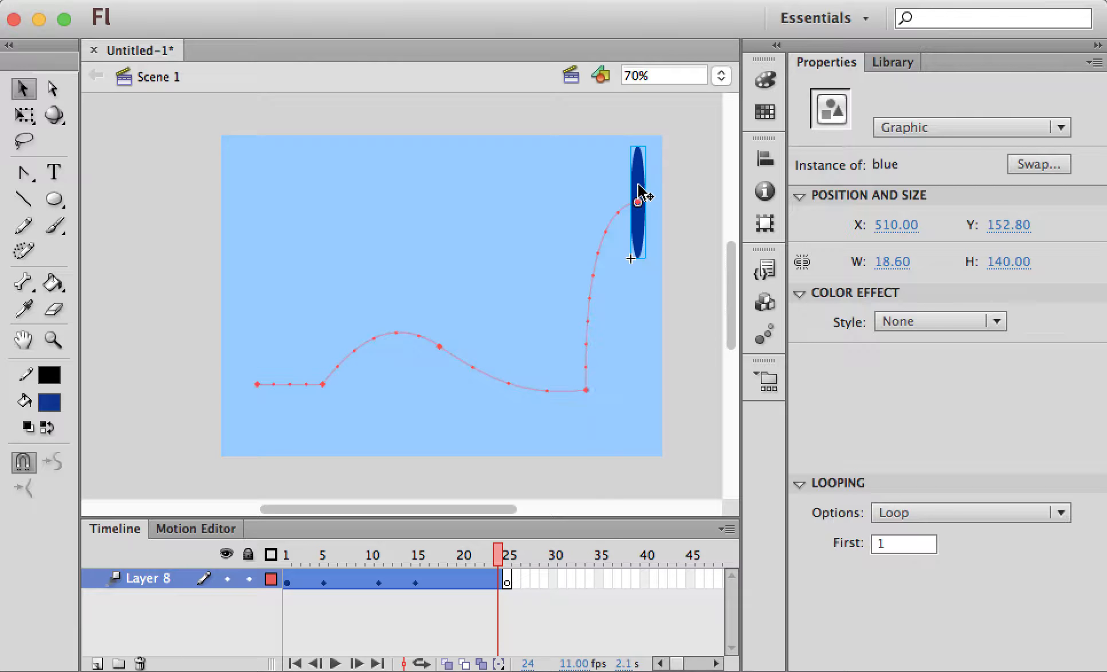
Bend the motion path's lower segment outward into a bulge at the lower right
click(594, 369)
drag(595, 373, 630, 401)
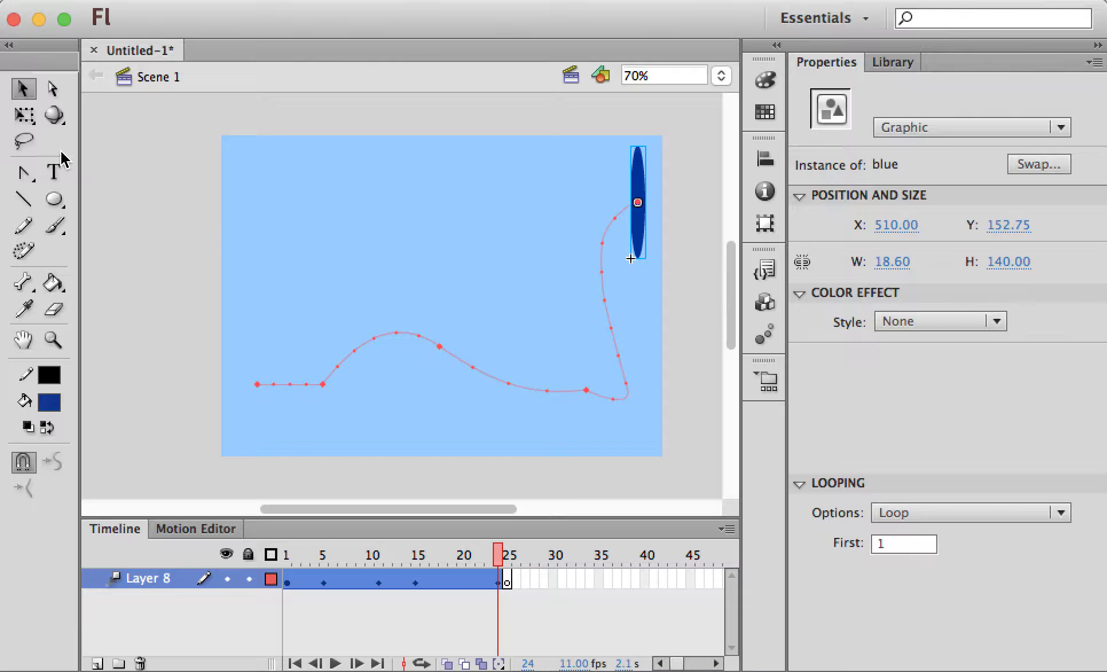
click(24, 116)
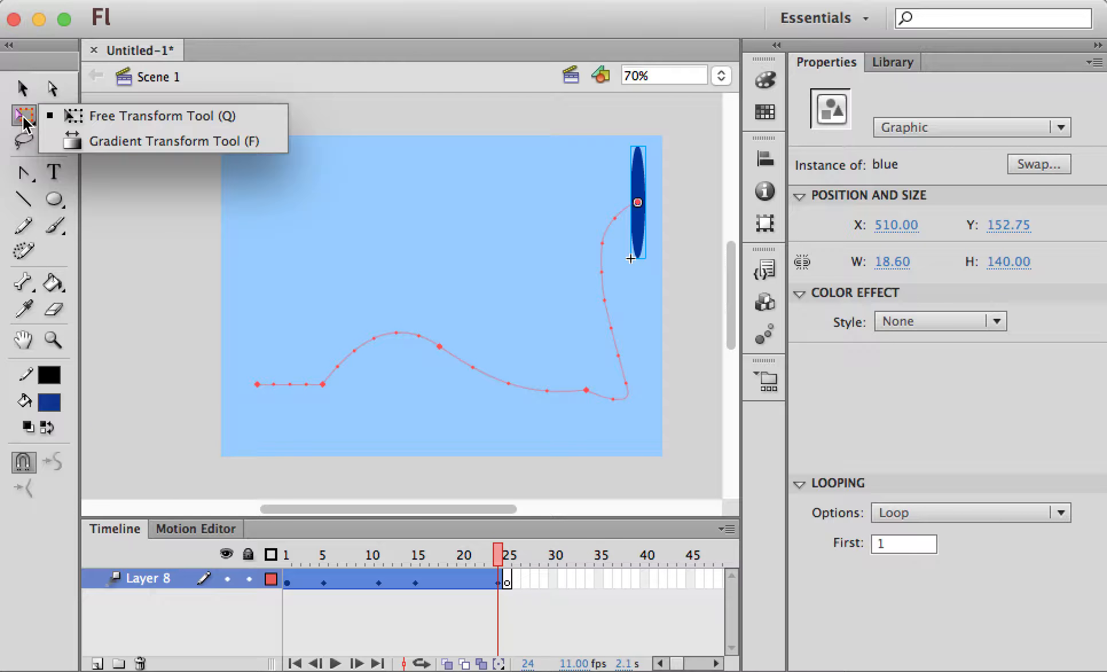
click(132, 118)
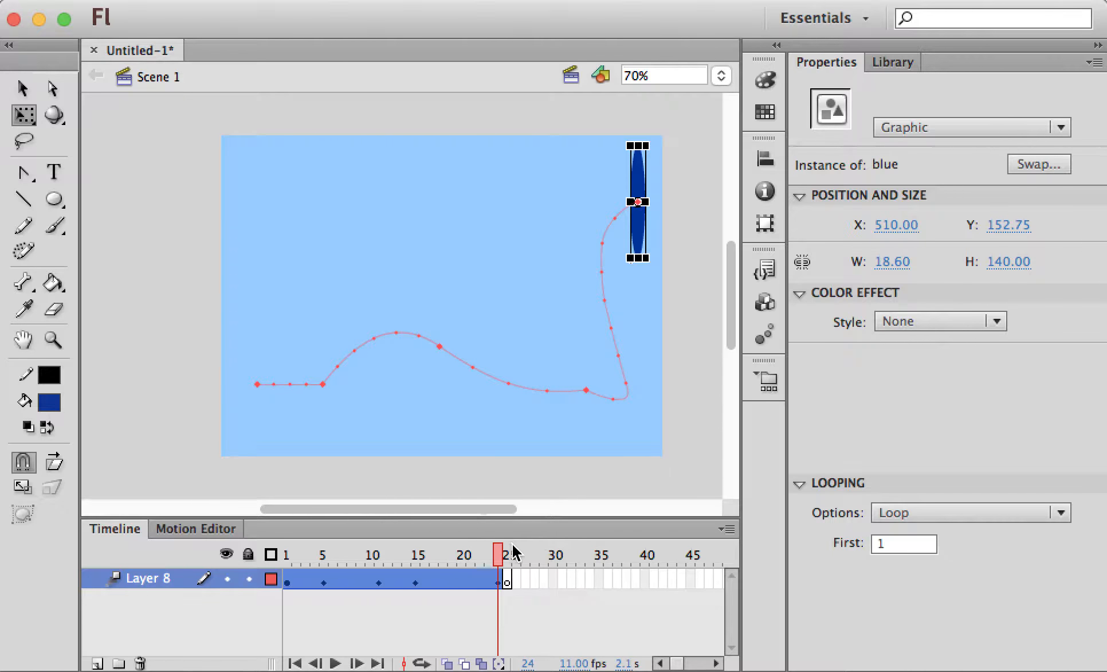
drag(512, 544, 399, 551)
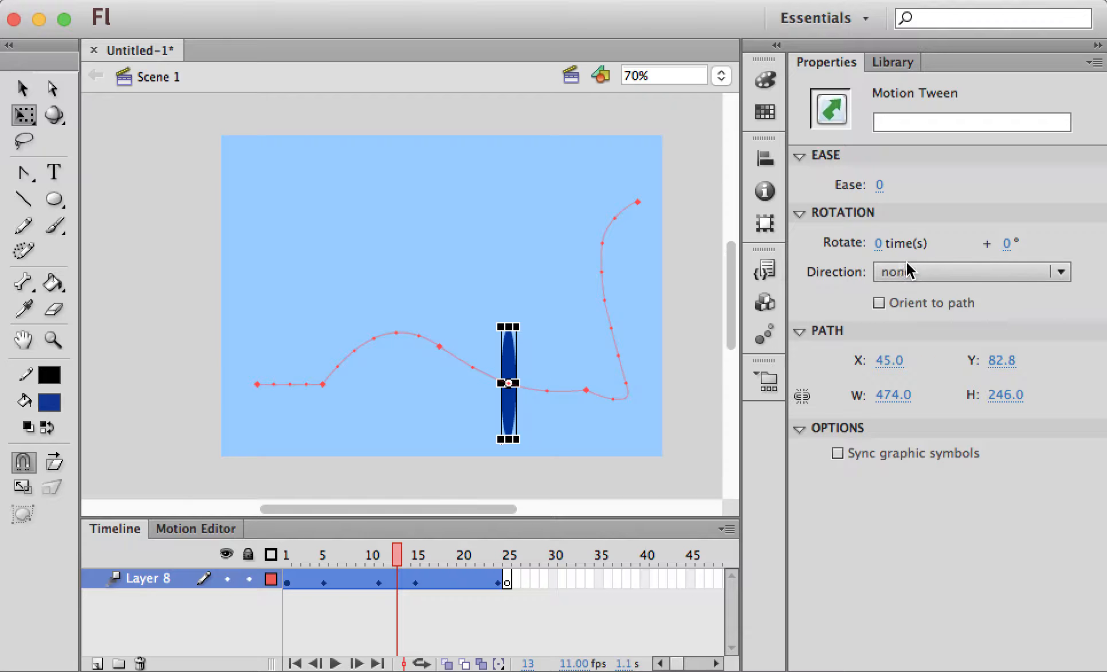
Set the motion tween to rotate the ellipse 9 times clockwise
click(879, 243)
drag(888, 248, 904, 246)
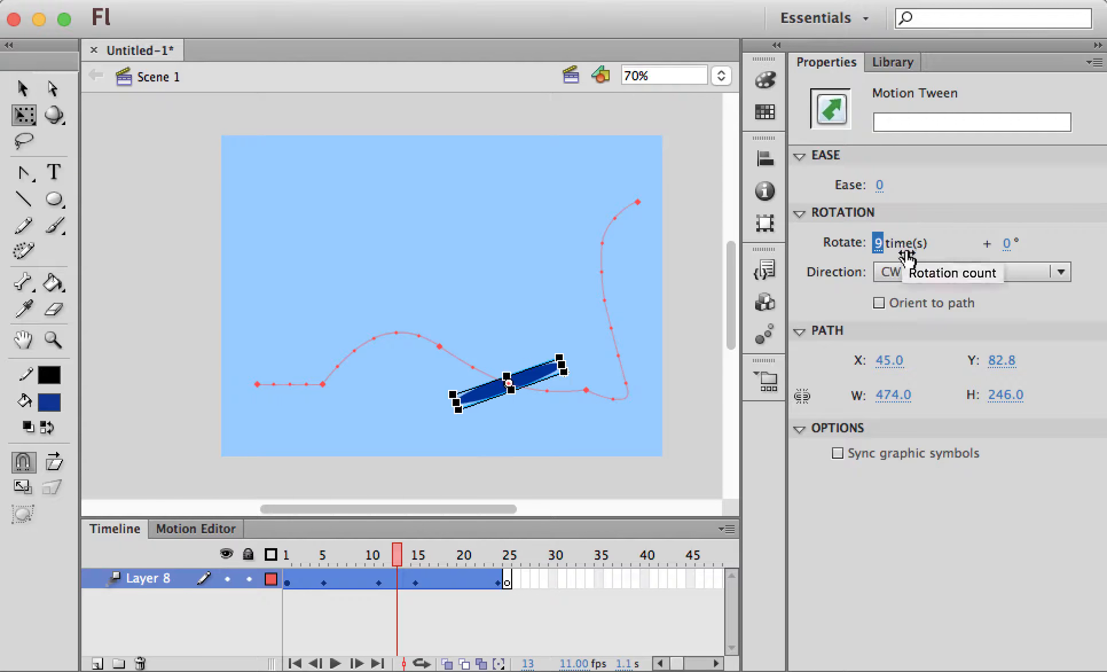
mouse_move(390, 553)
mouse_down()
mouse_move(301, 552)
mouse_move(452, 550)
mouse_move(393, 557)
mouse_up()
click(435, 573)
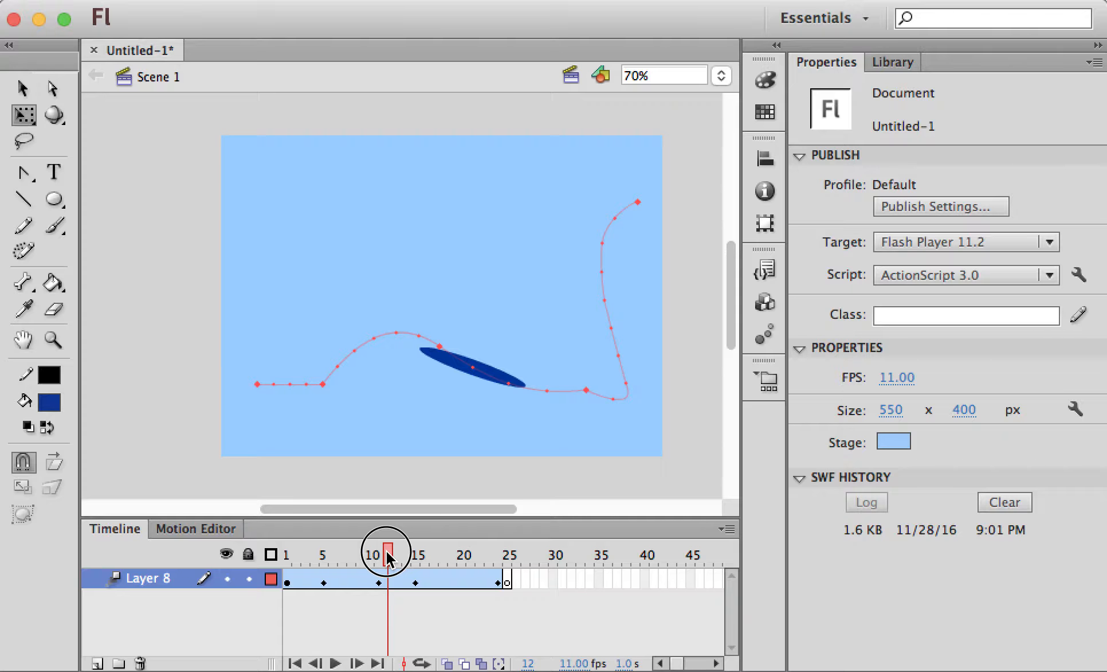
drag(387, 554, 364, 551)
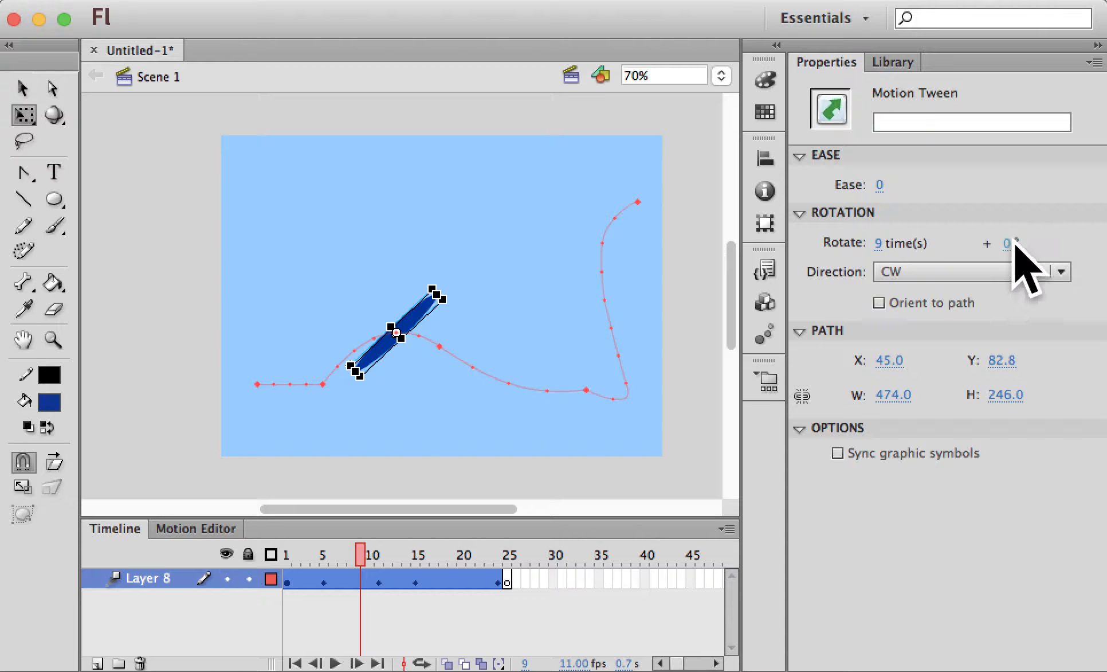
Change the tween's rotation direction to CCW and scrub the timeline to check the spin
click(1060, 272)
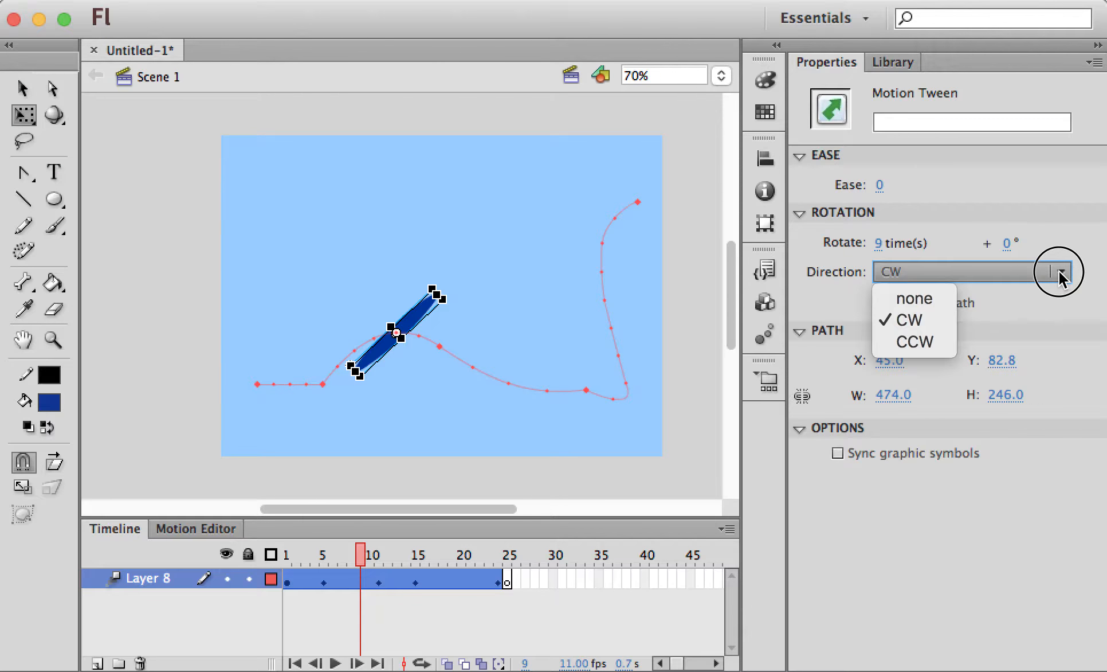
click(914, 344)
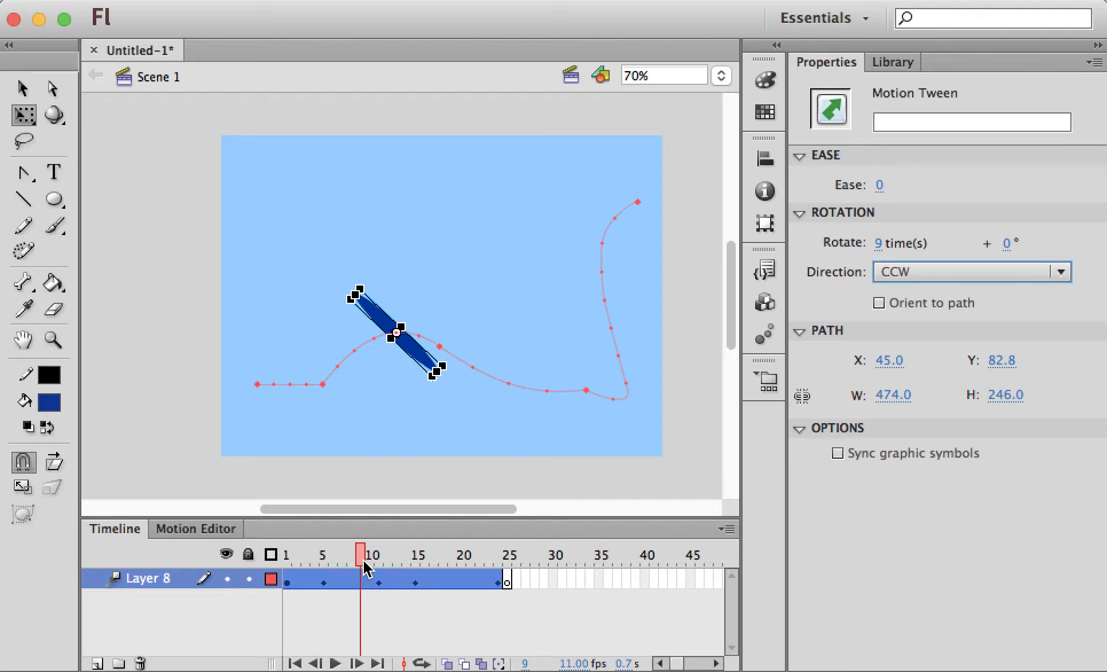
mouse_move(363, 562)
mouse_down()
mouse_move(424, 561)
mouse_move(358, 557)
mouse_up()
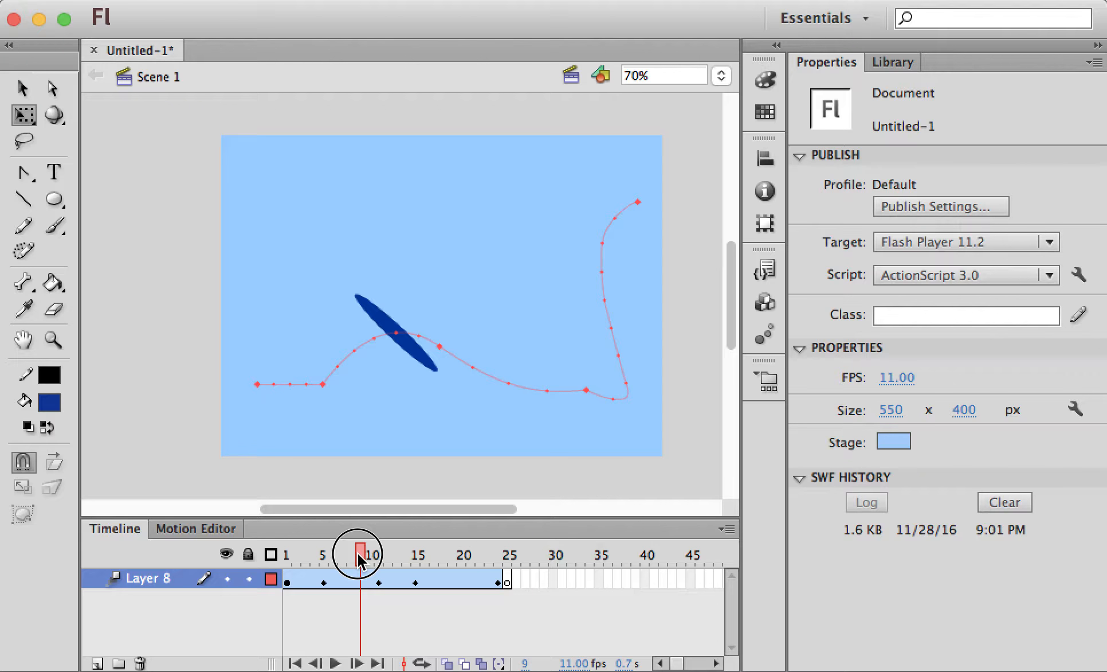
click(359, 577)
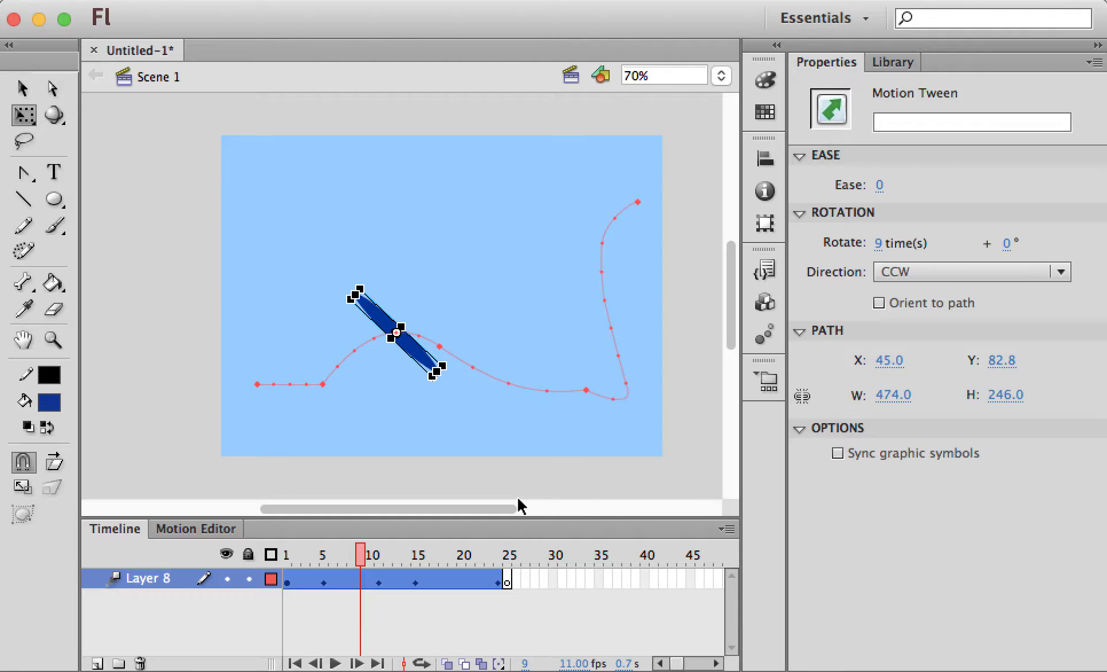
click(23, 88)
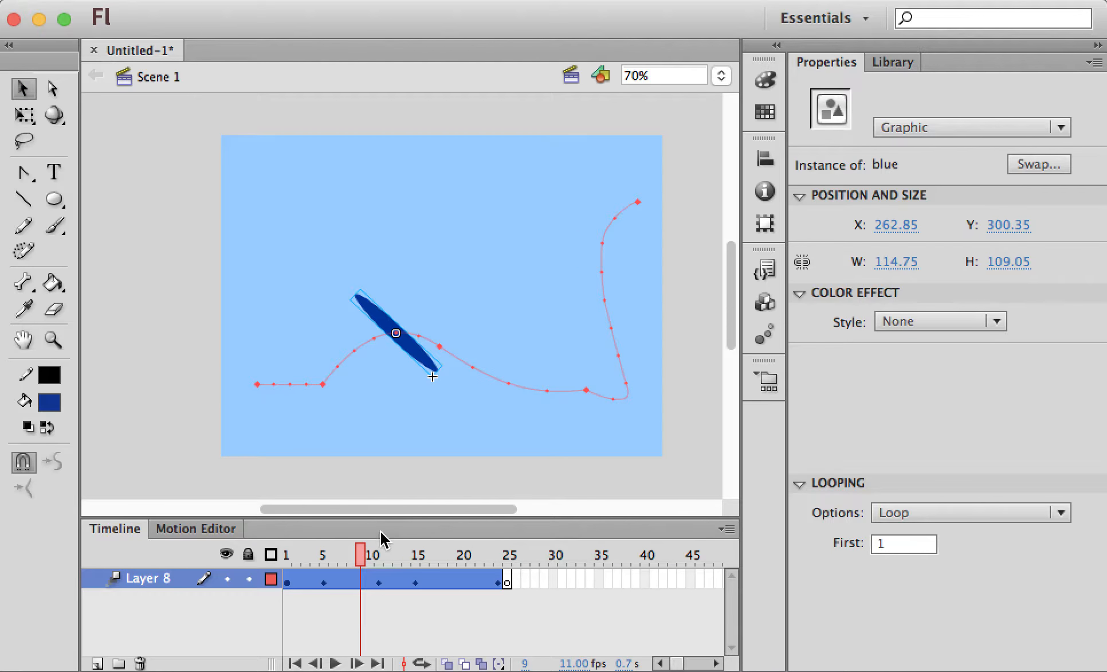
drag(362, 555, 324, 555)
click(315, 419)
click(288, 439)
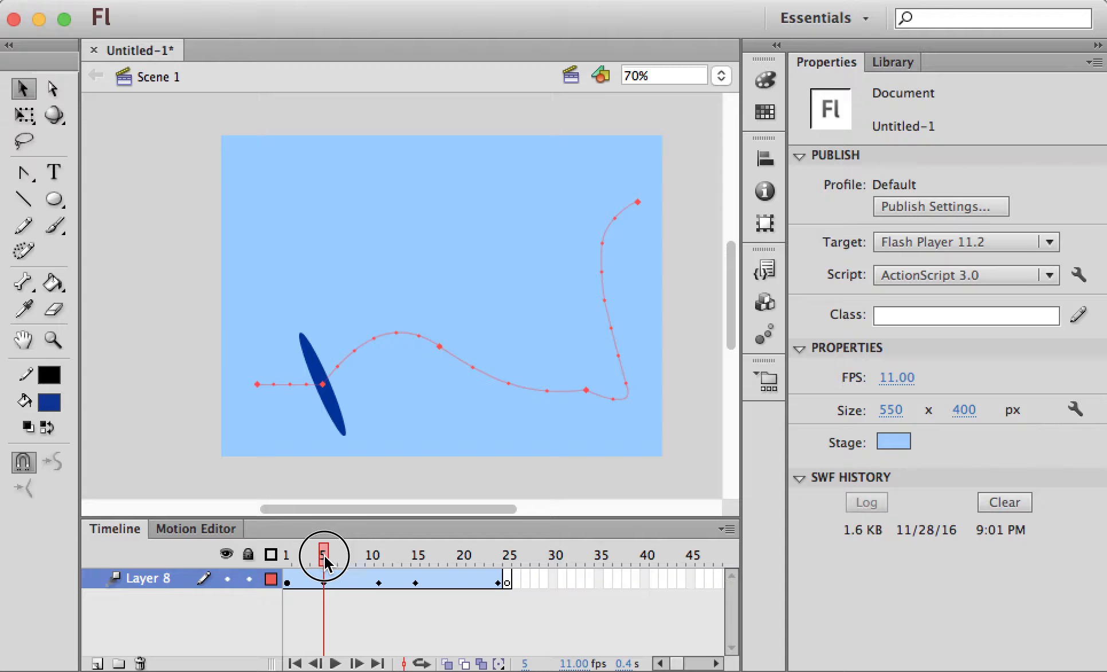
click(905, 379)
Lower the document frame rate from 11 to 6 fps and run Test Movie
mouse_move(904, 379)
mouse_down()
mouse_move(882, 378)
mouse_move(895, 381)
mouse_up()
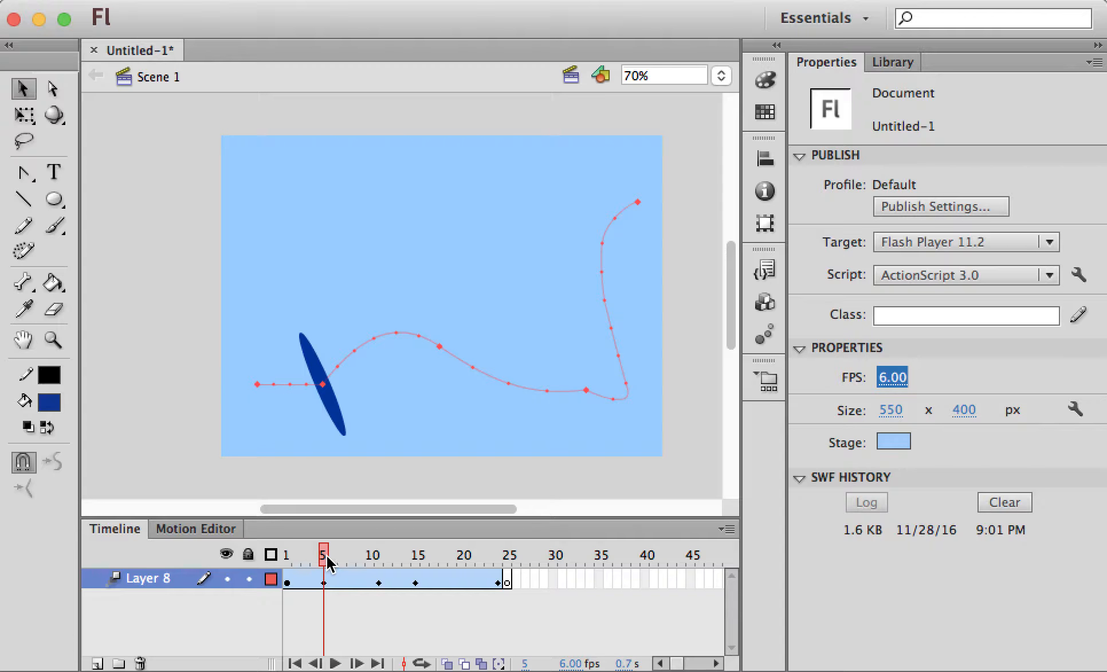
drag(327, 556, 401, 563)
key(super+Return)
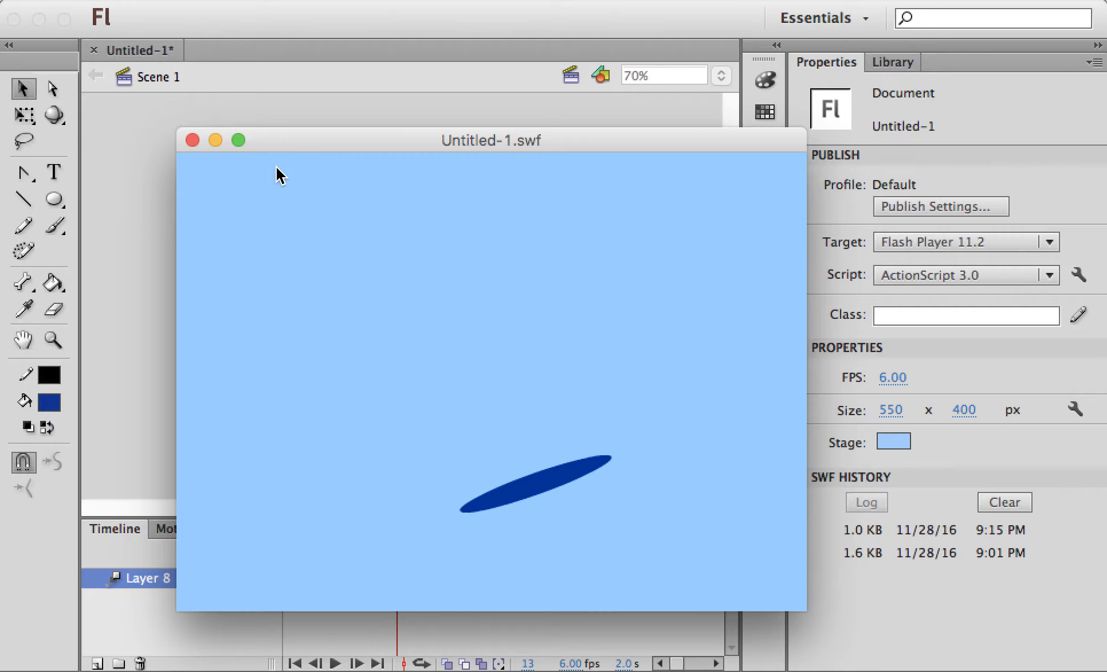
Close the test movie and turn on onion skinning spanning frames 1 to 25
click(192, 141)
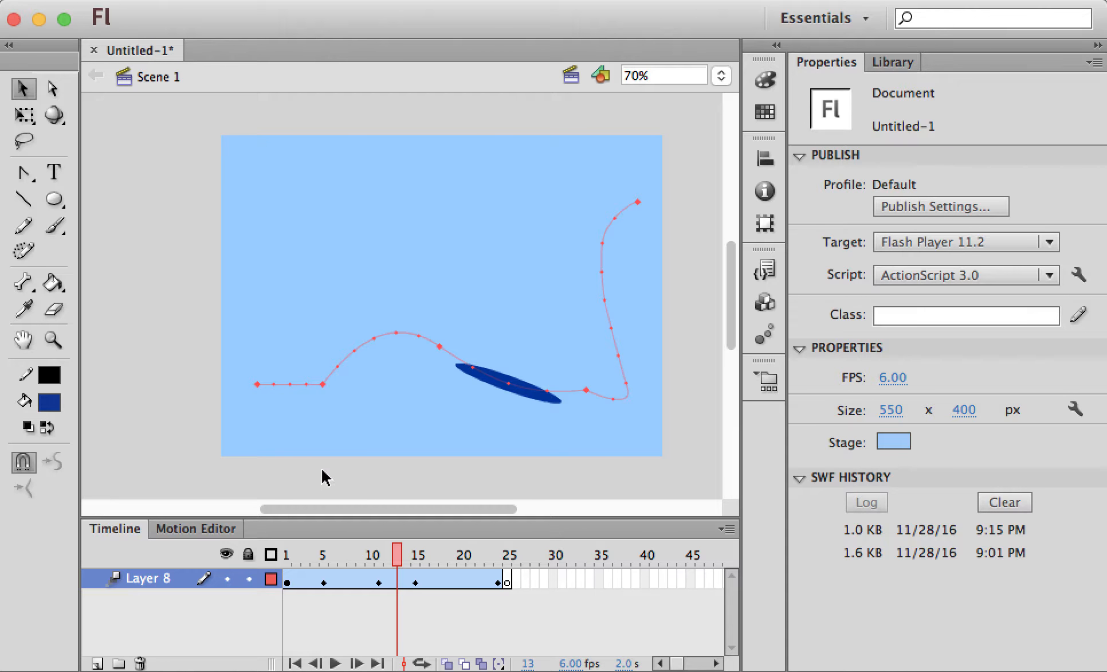
click(448, 663)
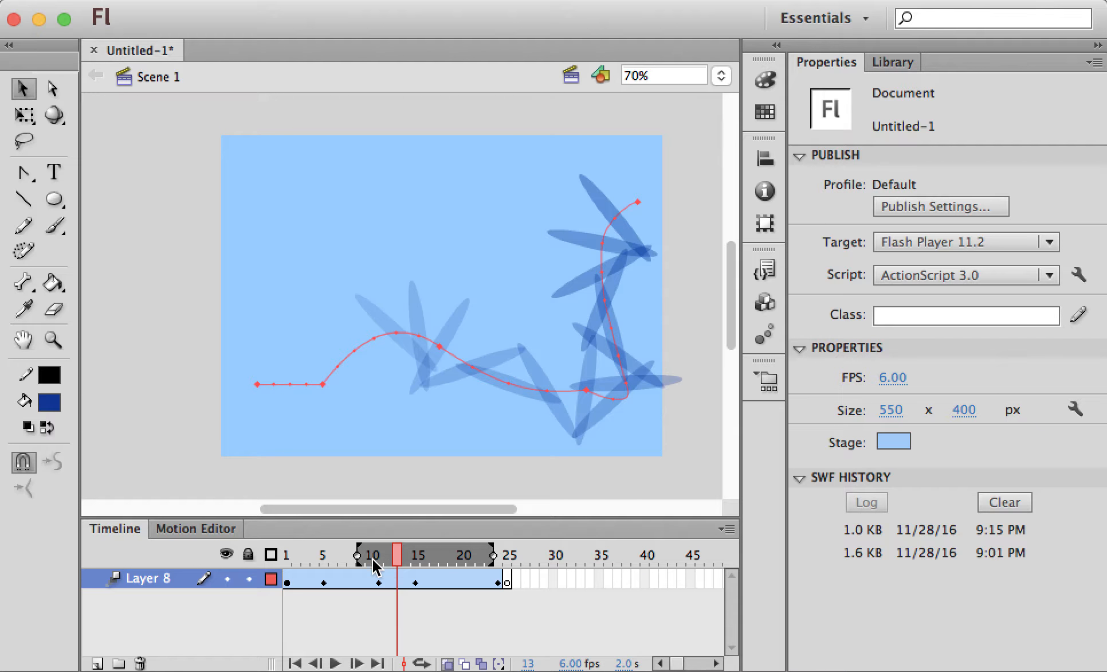
drag(357, 555, 289, 556)
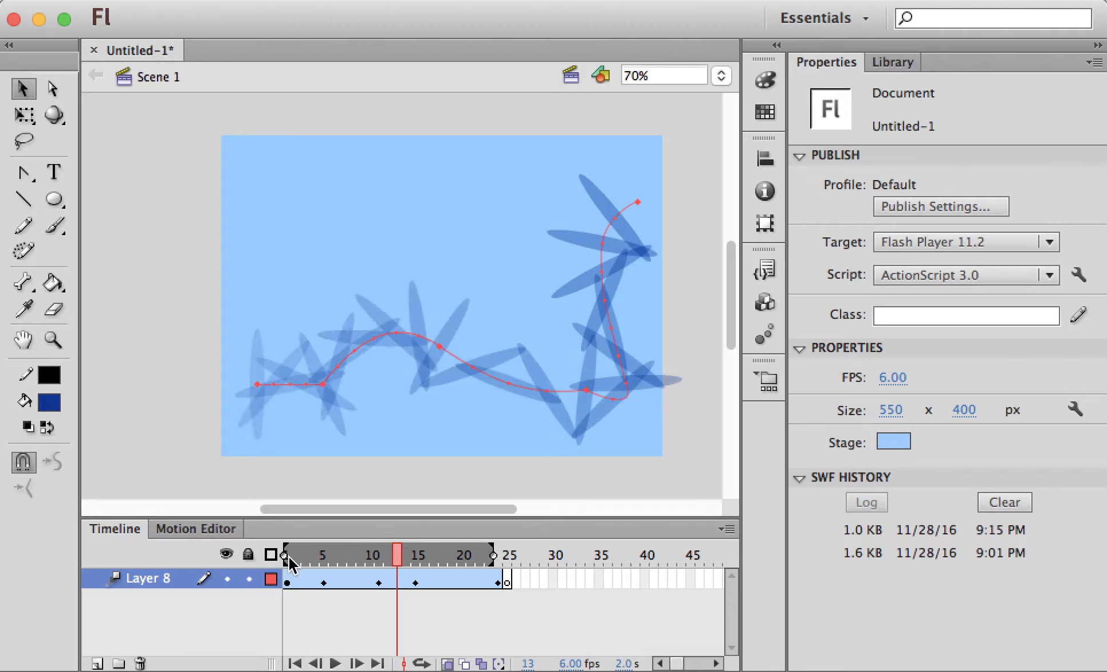
drag(493, 555, 510, 557)
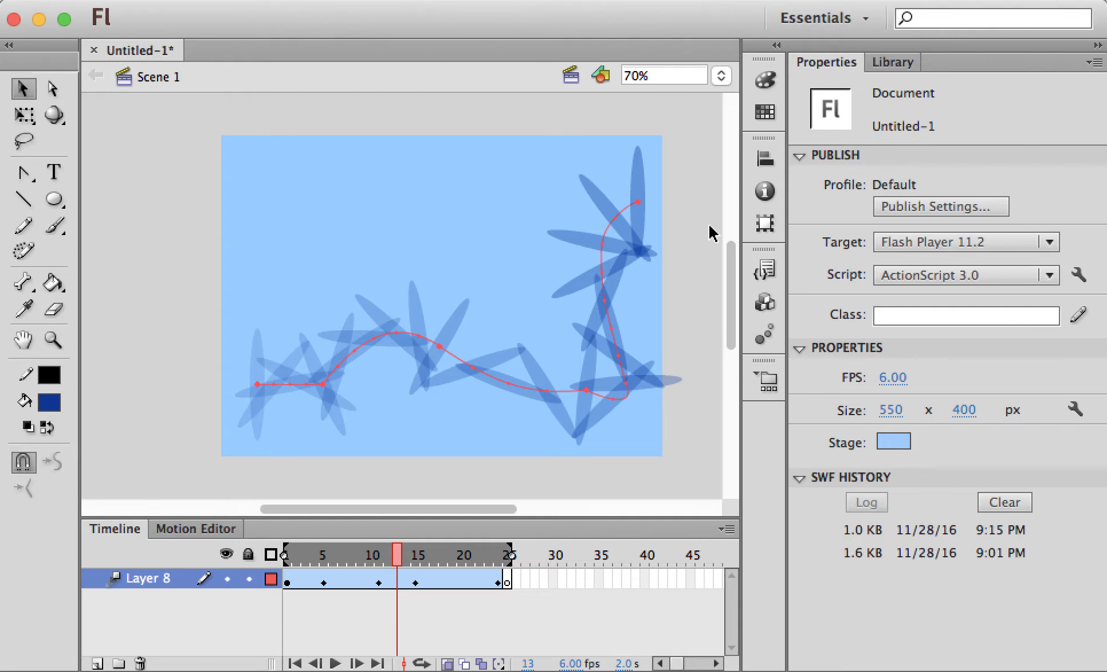